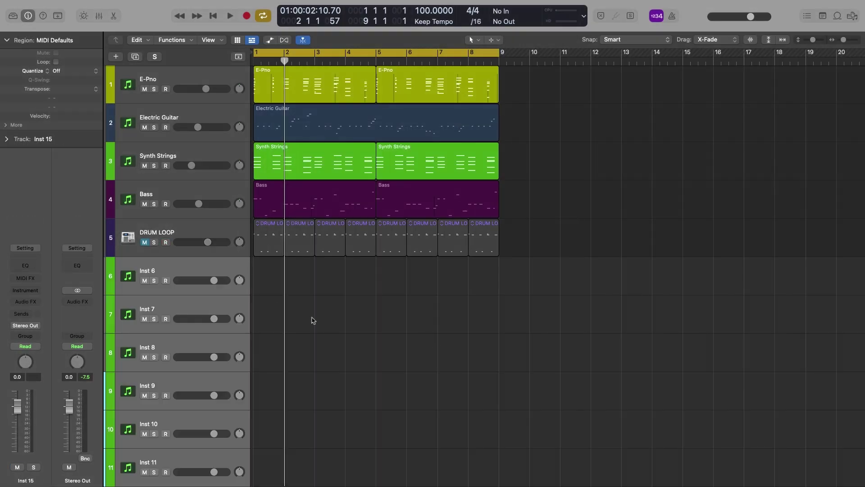
Step: Fit all 15 tracks in the arrangement view and slightly widen the track header area
{"action": "scroll", "coordinate": [333, 268], "scroll_direction": "down", "scroll_amount": 5}
{"action": "scroll", "coordinate": [311, 211], "scroll_direction": "up", "scroll_amount": 2}
{"action": "scroll", "coordinate": [332, 222], "scroll_direction": "right", "scroll_amount": 2}
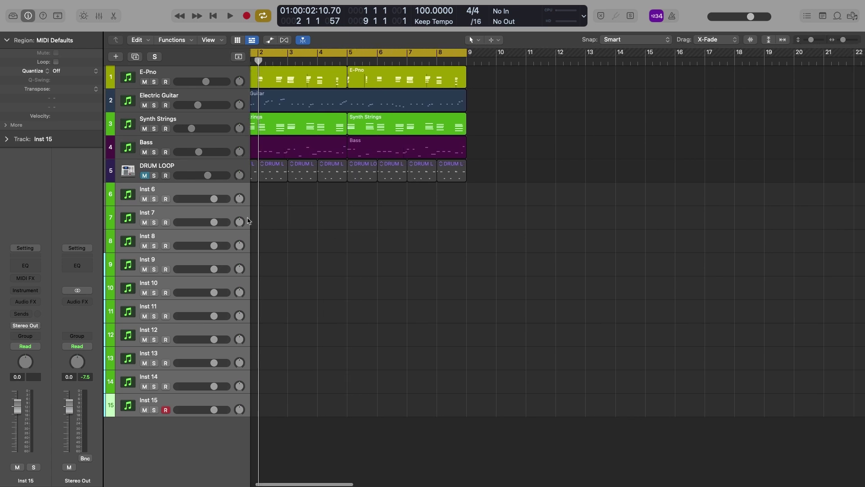
{"action": "left_click_drag", "start_coordinate": [249, 220], "coordinate": [264, 218]}
{"action": "scroll", "coordinate": [315, 208], "scroll_direction": "left", "scroll_amount": 2}
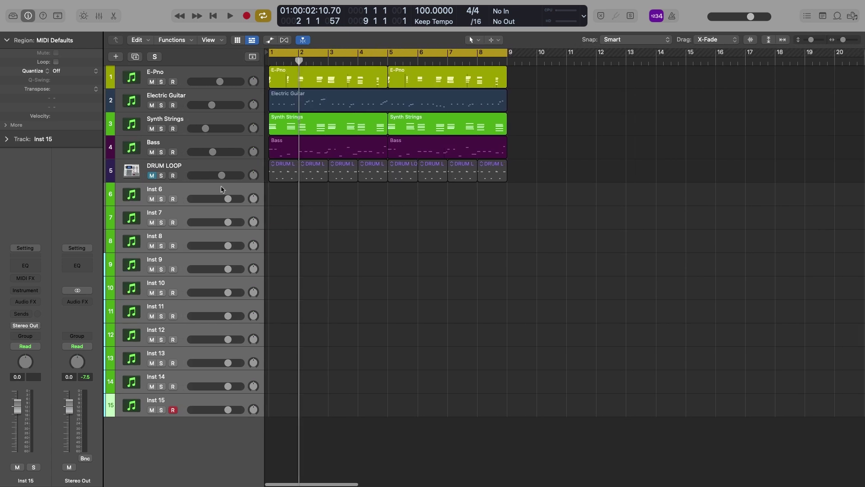
Step: Load Battery 4 as the instrument on the Inst 6 track
{"action": "left_click", "coordinate": [216, 195]}
{"action": "left_click", "coordinate": [32, 291]}
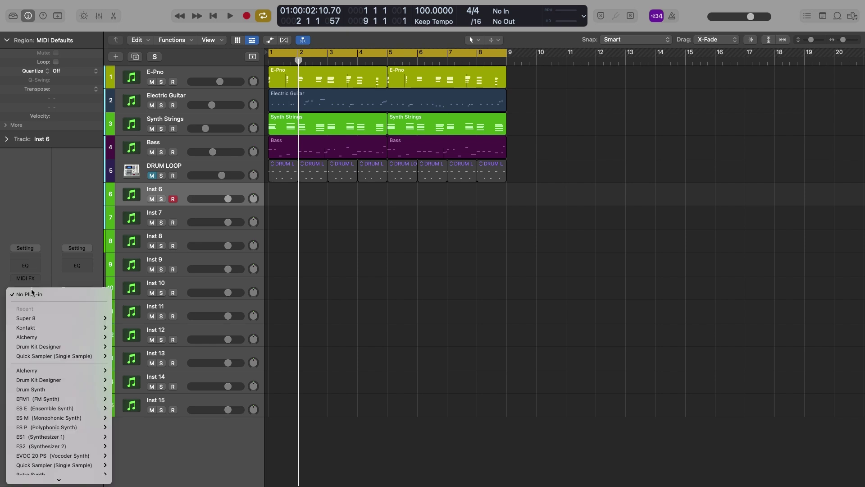
{"action": "mouse_move", "coordinate": [69, 470]}
{"action": "mouse_move", "coordinate": [144, 448]}
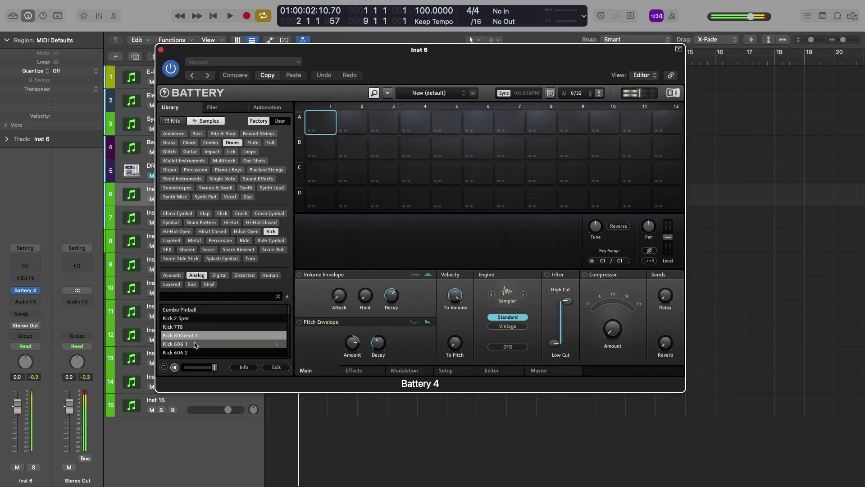
Step: Audition the analog kick drum samples in the Battery library one after another
{"action": "key", "text": "Down"}
{"action": "key", "text": "Down"}
{"action": "key", "text": "Down"}
{"action": "key", "text": "Down"}
{"action": "key", "text": "Down"}
{"action": "key", "text": "Down"}
{"action": "key", "text": "Down"}
{"action": "key", "text": "Down"}
{"action": "key", "text": "Down"}
{"action": "key", "text": "Down"}
{"action": "key", "text": "Down"}
{"action": "key", "text": "Down"}
{"action": "key", "text": "Down"}
{"action": "key", "text": "Down"}
{"action": "key", "text": "Down"}
{"action": "key", "text": "Down"}
{"action": "key", "text": "Down"}
{"action": "key", "text": "Down"}
{"action": "key", "text": "Down"}
{"action": "key", "text": "Down"}
{"action": "key", "text": "Down"}
{"action": "key", "text": "Down"}
{"action": "key", "text": "Down"}
Step: Pick a Kick Aeonique sample from the library and load it into Battery cell A1
{"action": "scroll", "coordinate": [201, 346], "scroll_direction": "down", "scroll_amount": 3}
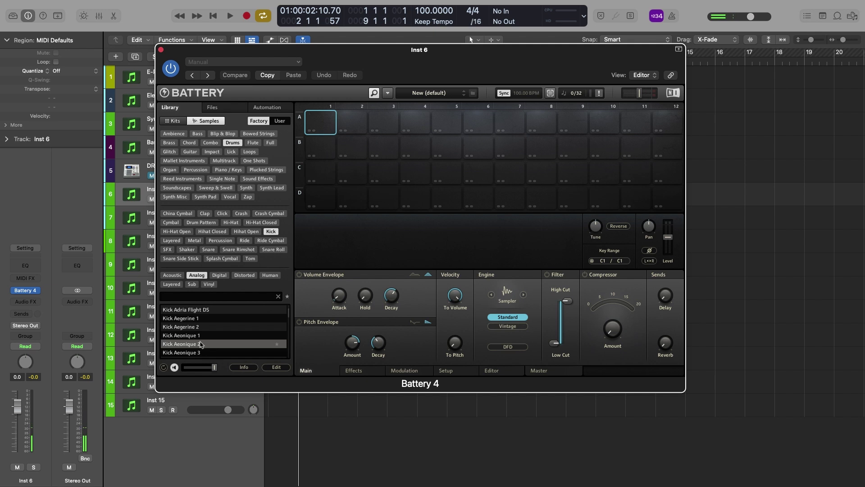
{"action": "left_click", "coordinate": [198, 352]}
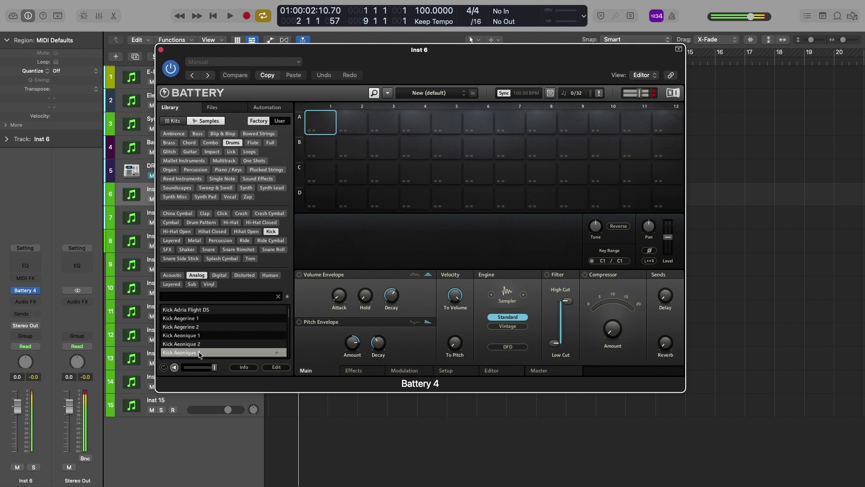
{"action": "scroll", "coordinate": [198, 352], "scroll_direction": "down", "scroll_amount": 1}
{"action": "left_click_drag", "start_coordinate": [196, 345], "coordinate": [321, 128]}
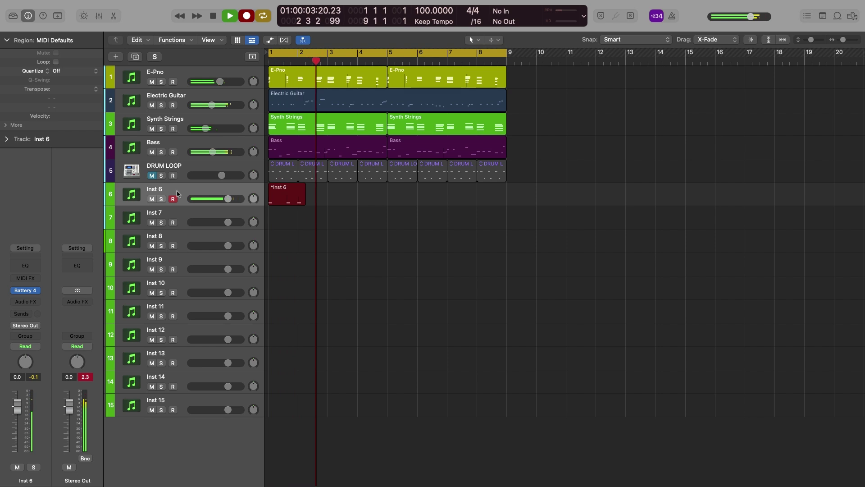
Step: Stop the kick recording on Inst 6 and quantize all of its notes to 1/16 Swing D in the Piano Roll
{"action": "key", "text": "space"}
{"action": "key", "text": "p"}
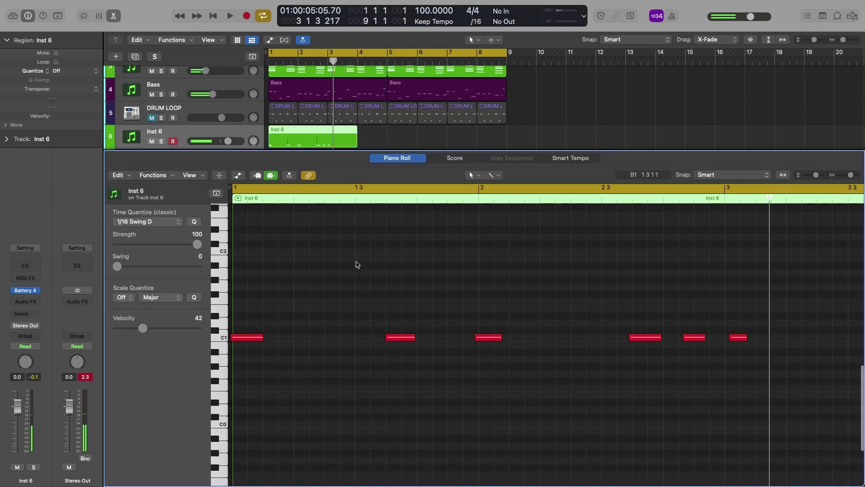
{"action": "key", "text": "super+a"}
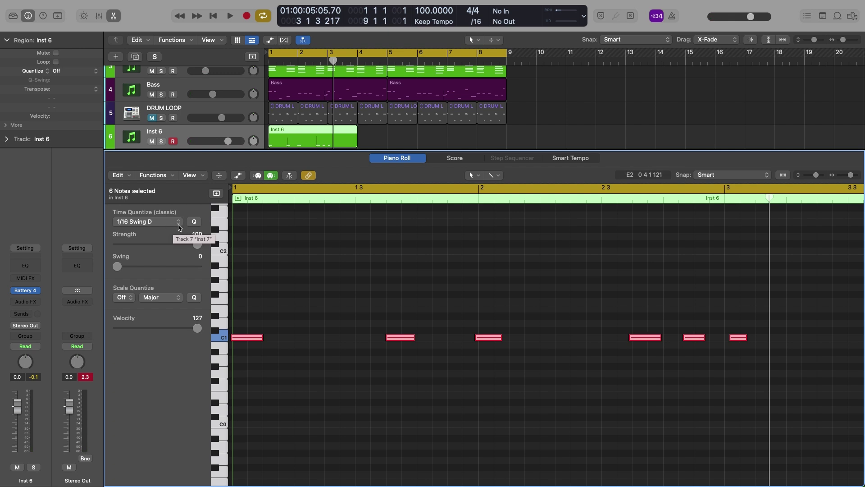
{"action": "left_click", "coordinate": [447, 283]}
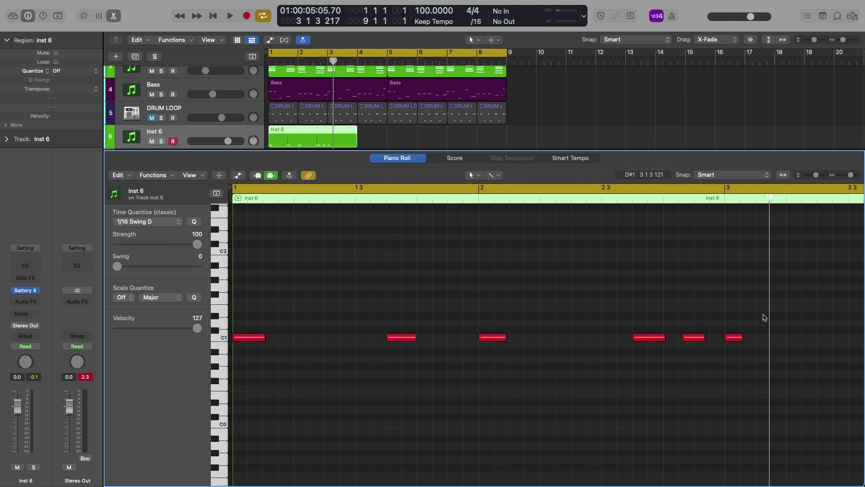
Step: Split the Inst 6 region at bar 3, delete the part after the split, and play back the remaining two bars
{"action": "left_click", "coordinate": [733, 337]}
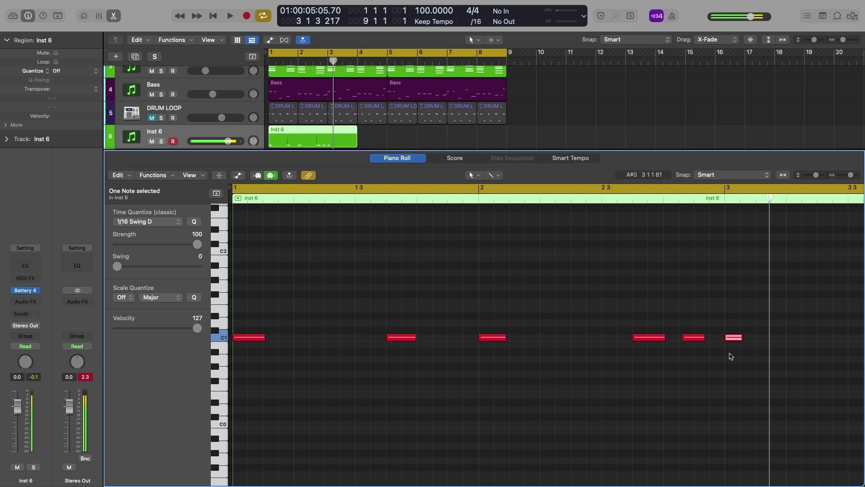
{"action": "double_click", "coordinate": [329, 138]}
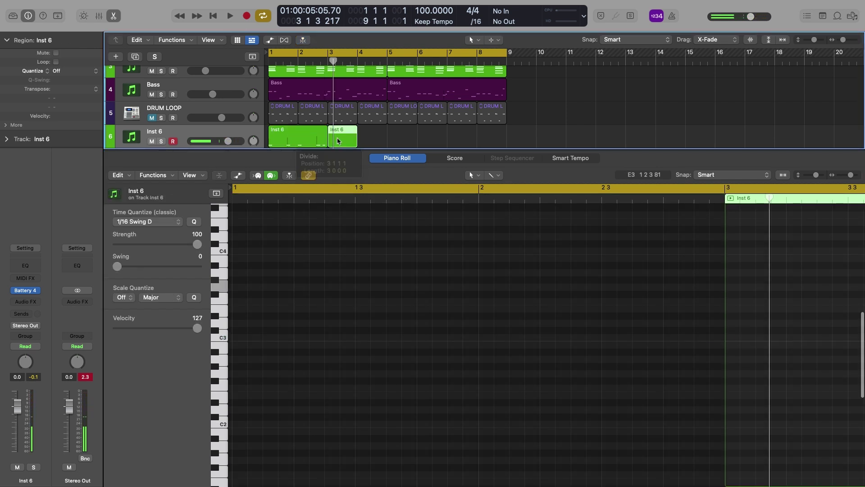
{"action": "key", "text": "BackSpace"}
{"action": "key", "text": "space"}
{"action": "left_click", "coordinate": [279, 137]}
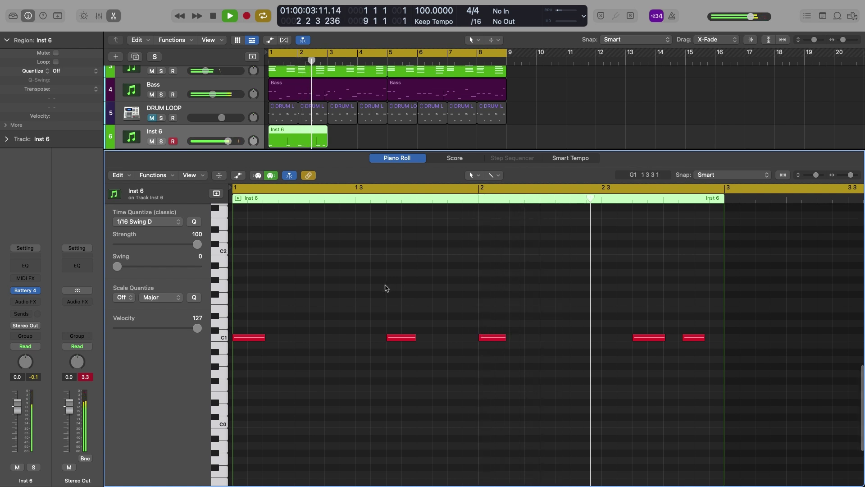
{"action": "key", "text": "space"}
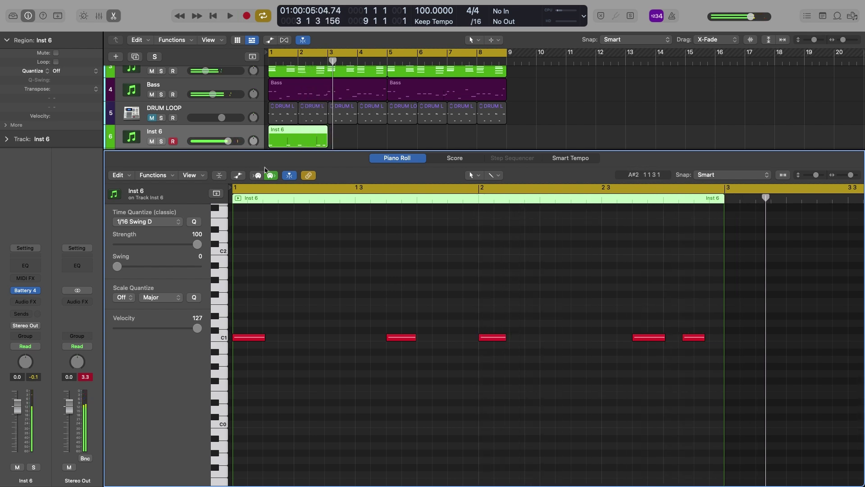
Step: Rename track 6 as Kick 1 and assign it a dark purple track color
{"action": "double_click", "coordinate": [207, 131]}
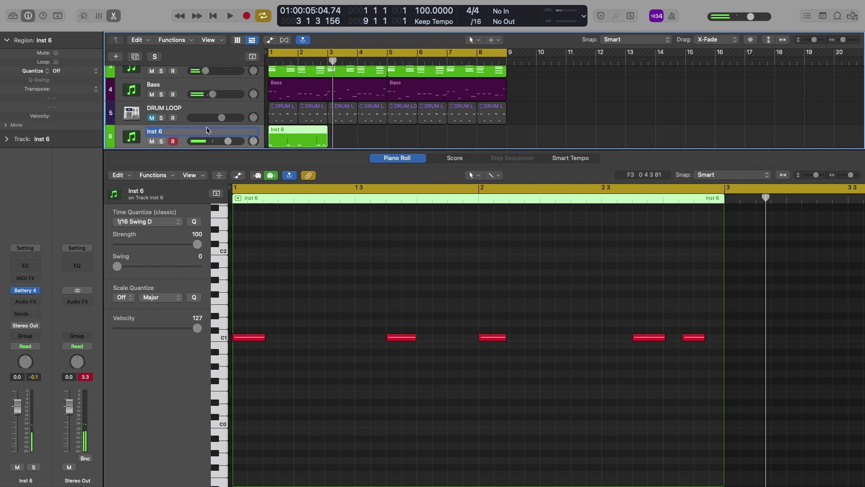
{"action": "type", "text": "Kick 1"}
{"action": "key", "text": "Return"}
{"action": "right_click", "coordinate": [194, 129]}
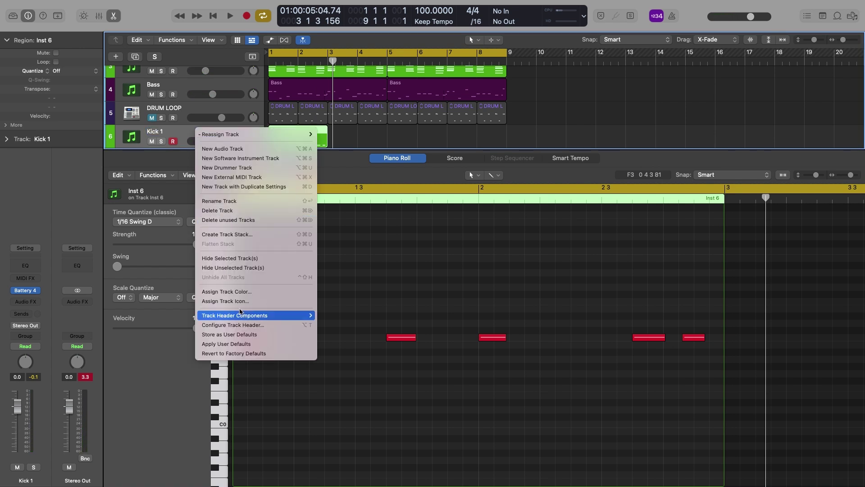
{"action": "left_click", "coordinate": [243, 291]}
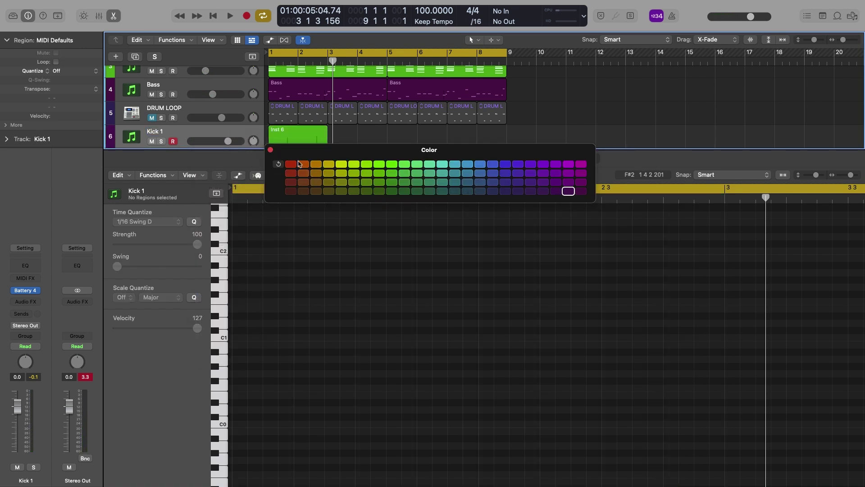
{"action": "left_click", "coordinate": [270, 150]}
{"action": "left_click", "coordinate": [223, 119]}
{"action": "left_click", "coordinate": [226, 130]}
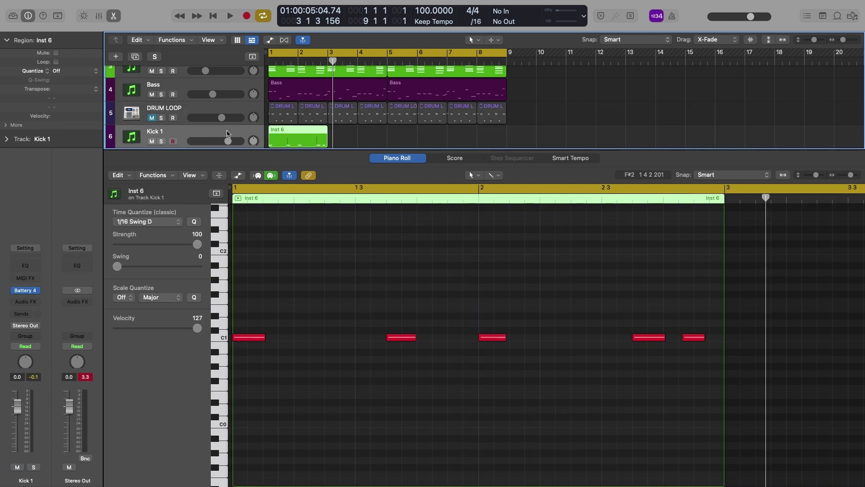
Step: Apply the Kick 1 track's name and color to its region, and repeat the region three times to the end of bar 8
{"action": "key", "text": "alt+shift+n"}
{"action": "key", "text": "alt+shift+c"}
{"action": "left_click", "coordinate": [113, 16]}
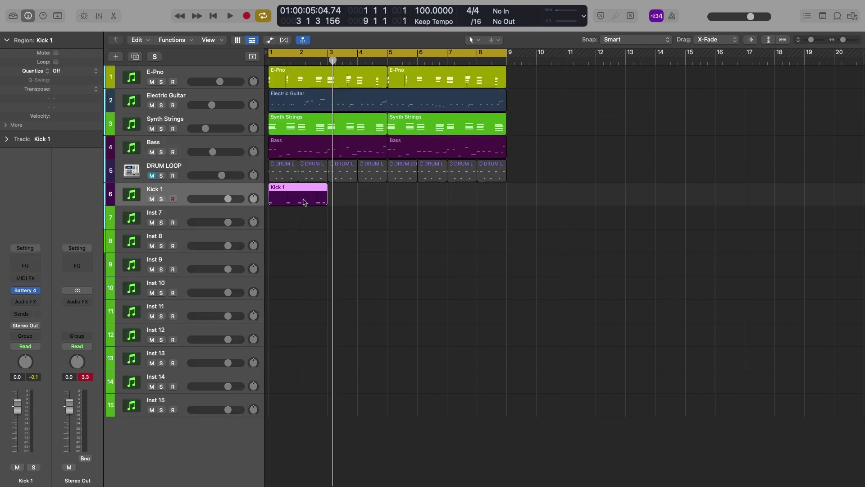
{"action": "key", "text": "super+r"}
{"action": "key", "text": "super+r"}
{"action": "key", "text": "super+r"}
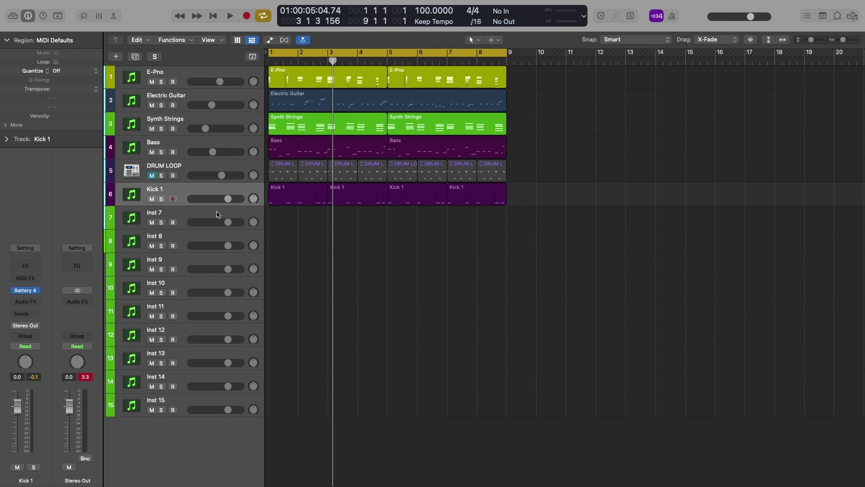
Step: Load Battery 4 as the instrument on the Inst 7 track
{"action": "left_click", "coordinate": [204, 219]}
{"action": "left_click", "coordinate": [37, 290]}
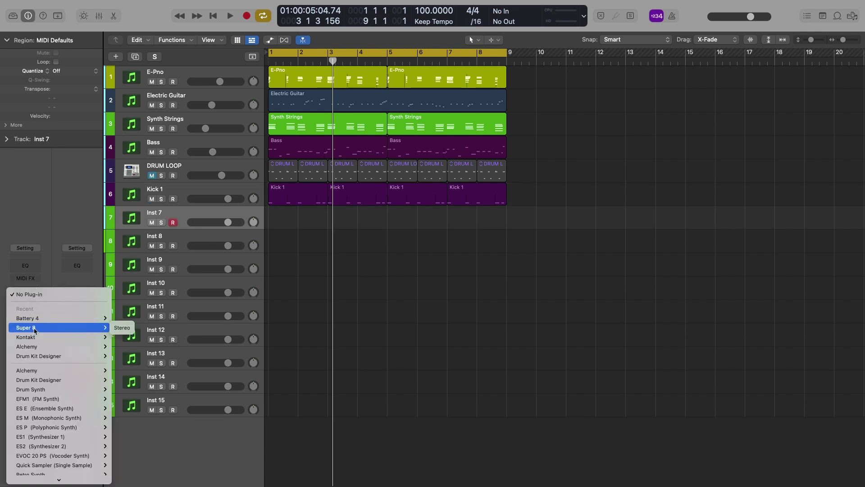
{"action": "mouse_move", "coordinate": [27, 318]}
{"action": "left_click", "coordinate": [387, 314]}
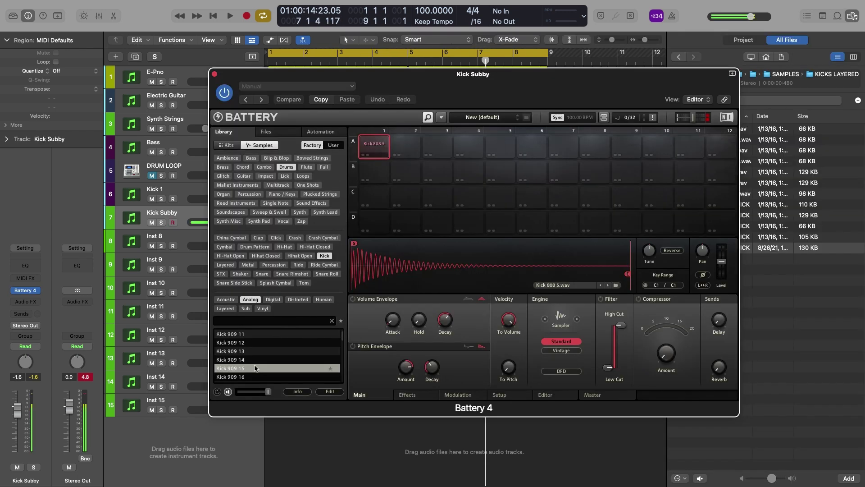
Step: Audition further Kick 909 and Kick 808 samples in the Battery library for the Kick Subby track
{"action": "scroll", "coordinate": [253, 376], "scroll_direction": "down", "scroll_amount": 6}
{"action": "left_click", "coordinate": [255, 377]}
{"action": "left_click", "coordinate": [254, 368]}
{"action": "left_click", "coordinate": [249, 351]}
{"action": "left_click", "coordinate": [247, 342]}
{"action": "left_click", "coordinate": [258, 369]}
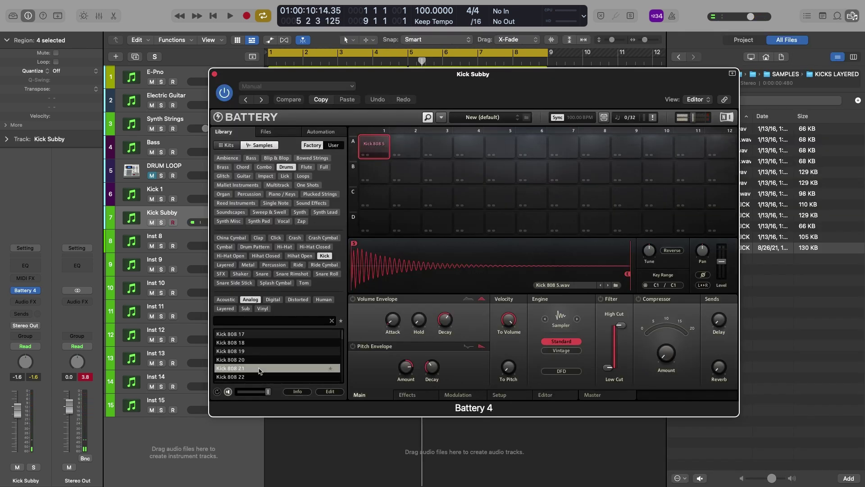
{"action": "left_click", "coordinate": [255, 377]}
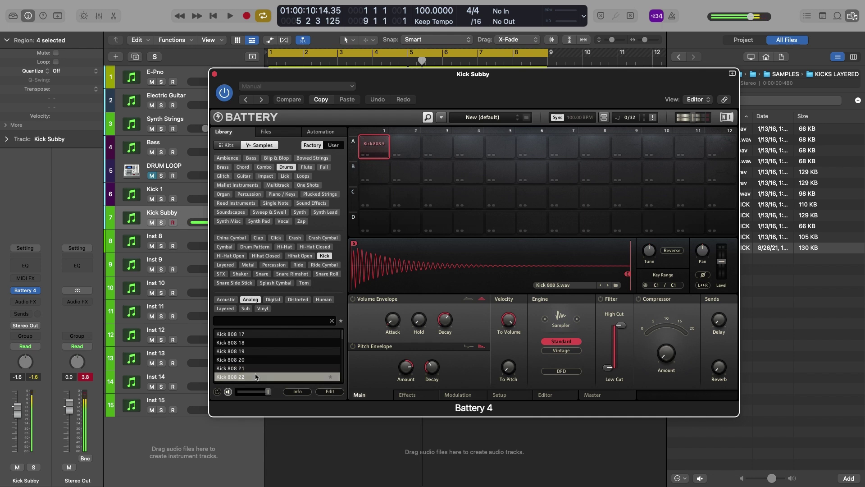
{"action": "scroll", "coordinate": [248, 374], "scroll_direction": "down", "scroll_amount": 1}
{"action": "left_click", "coordinate": [246, 376]}
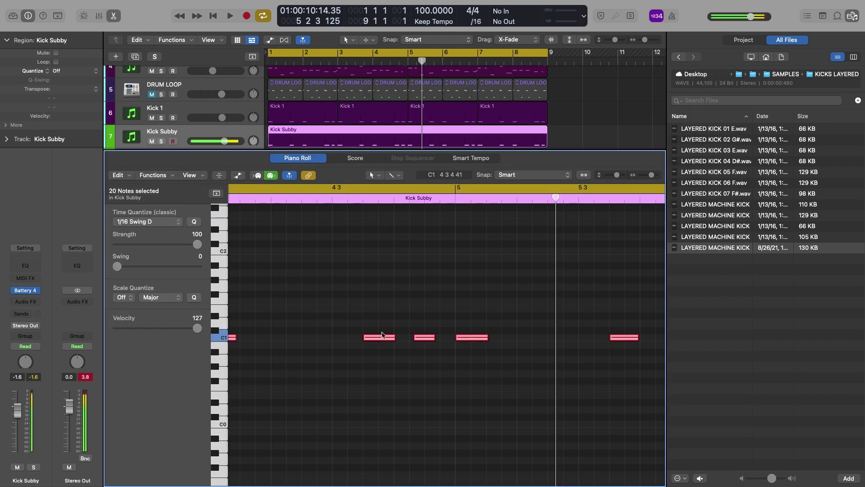
Step: Transpose all Kick Subby notes up one semitone from C1 to C#1 and play the result
{"action": "left_click_drag", "start_coordinate": [382, 331], "coordinate": [384, 332]}
{"action": "key", "text": "space"}
{"action": "left_click", "coordinate": [247, 258]}
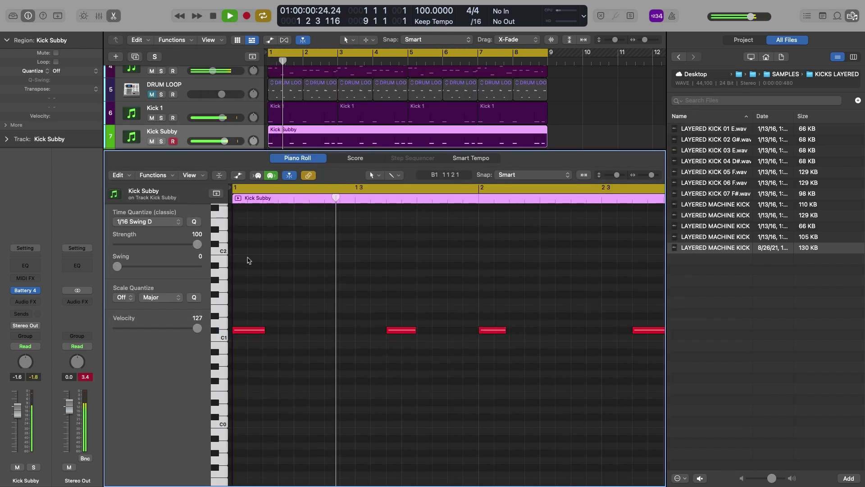
Step: Play the soloed Kick 1 track from the start with Kick Subby silenced to hear it alone
{"action": "left_click", "coordinate": [152, 141]}
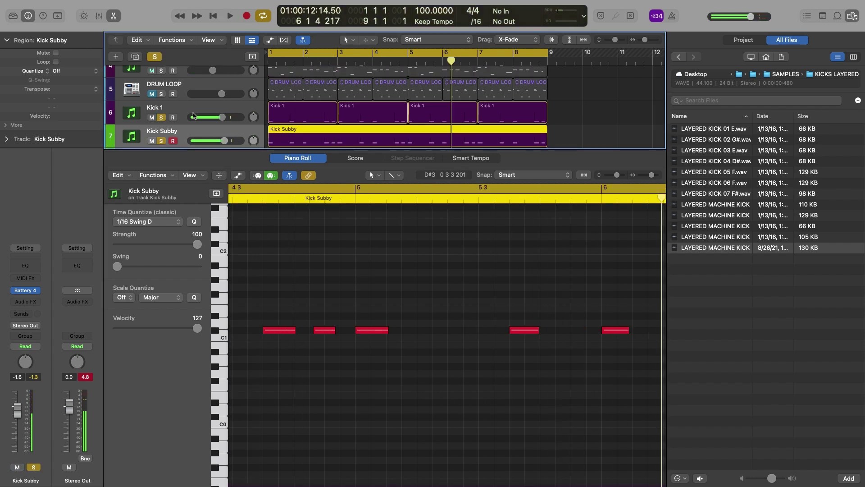
{"action": "key", "text": "Return"}
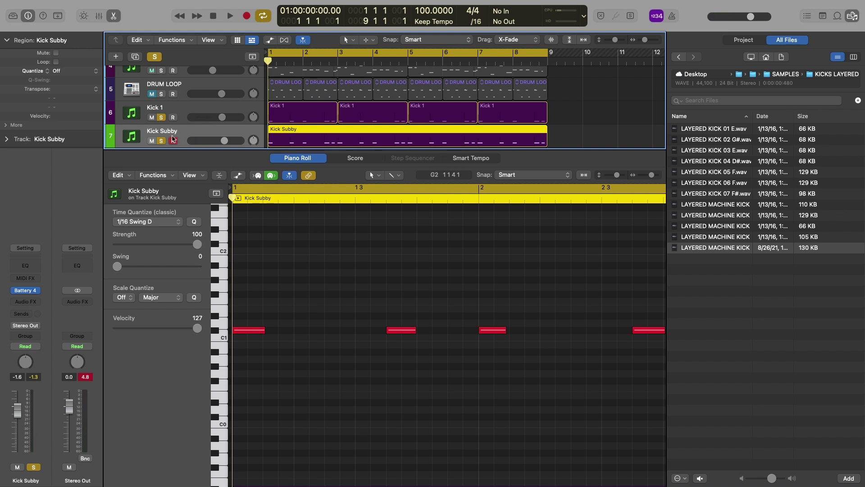
{"action": "left_click", "coordinate": [162, 141]}
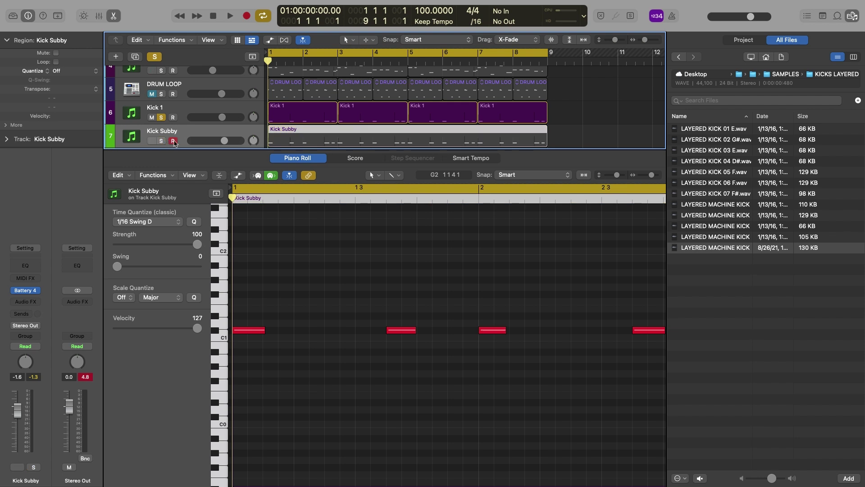
{"action": "key", "text": "space"}
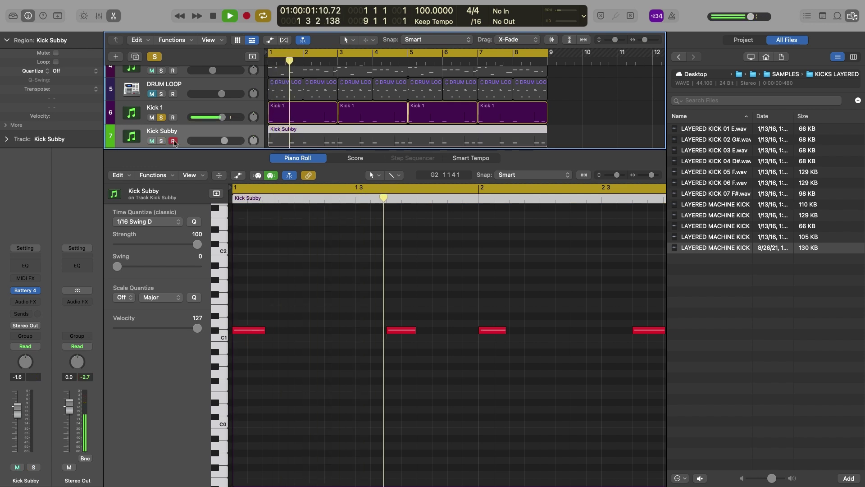
{"action": "key", "text": "space"}
Step: Solo Kick Subby together with Kick 1 and play the two layered kicks
{"action": "key", "text": "s"}
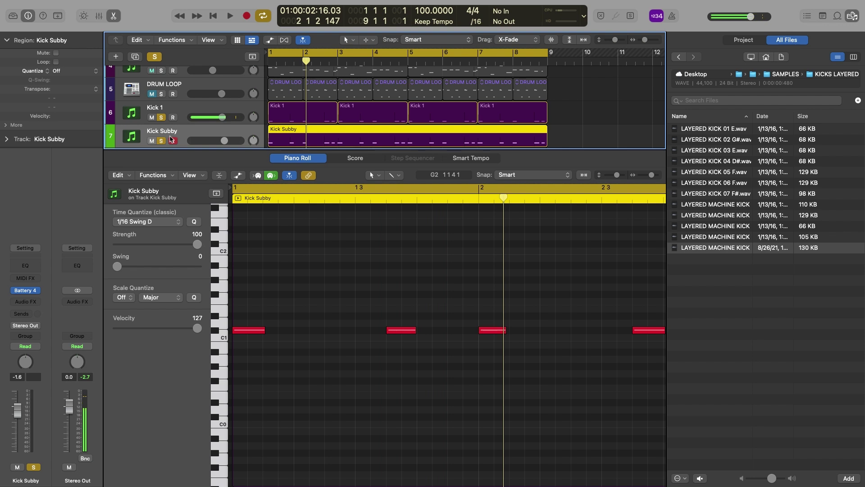
{"action": "key", "text": "space"}
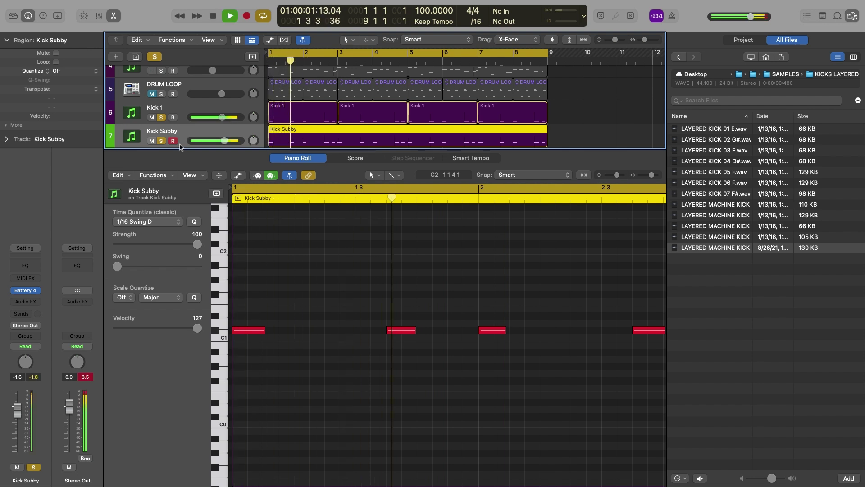
{"action": "key", "text": "space"}
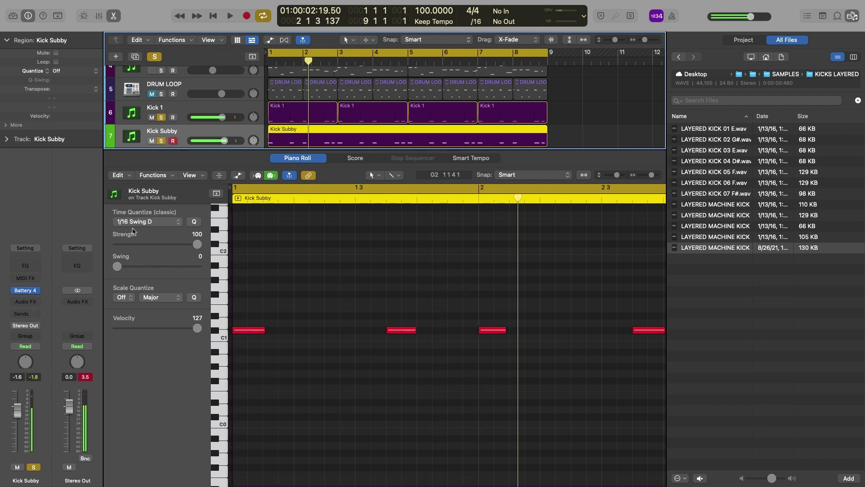
Step: Close the Piano Roll and adjust the Kick Subby track volume to about -1.7 dB
{"action": "left_click", "coordinate": [114, 15]}
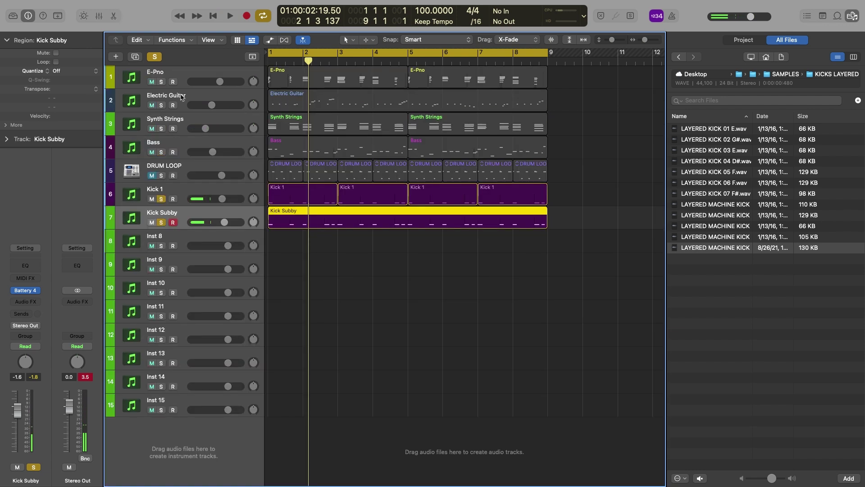
{"action": "left_click_drag", "start_coordinate": [198, 227], "coordinate": [197, 227]}
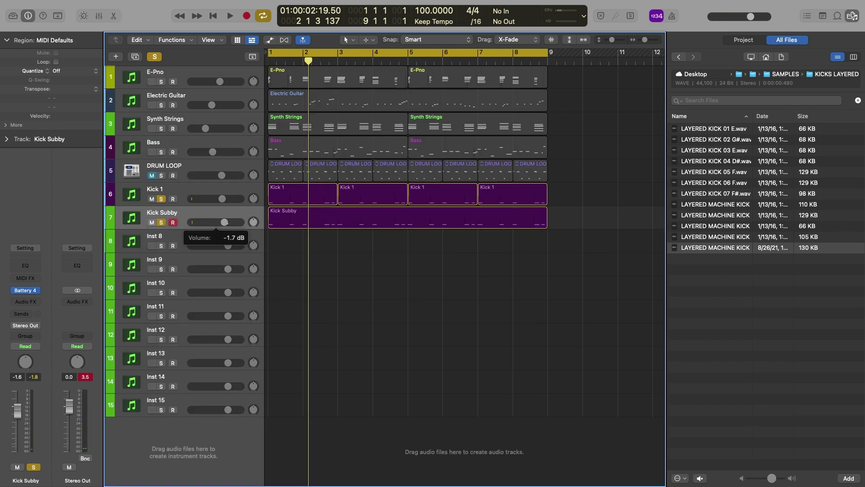
Step: Select the empty Inst 8 track and insert Battery 4 as its instrument
{"action": "double_click", "coordinate": [196, 212]}
{"action": "left_click", "coordinate": [186, 246]}
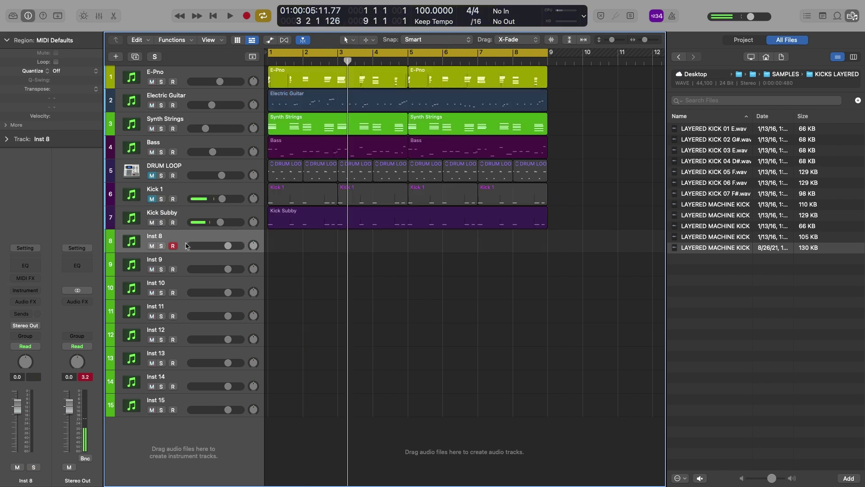
{"action": "left_click", "coordinate": [41, 287]}
{"action": "mouse_move", "coordinate": [48, 318]}
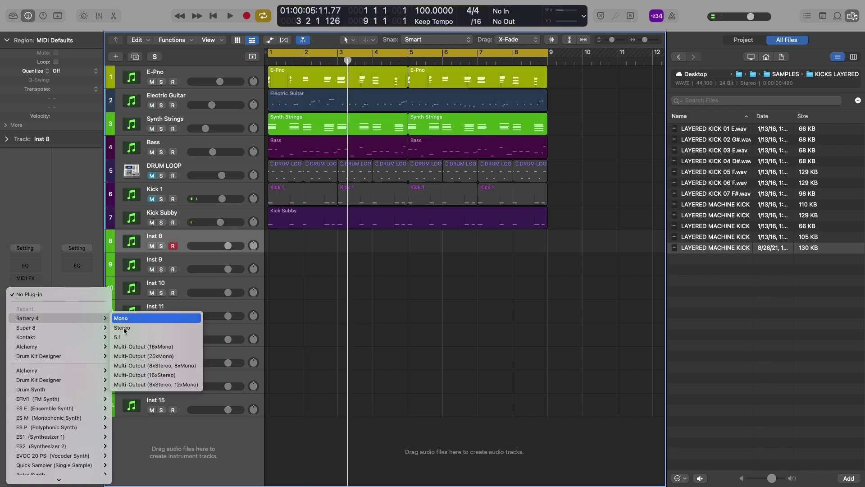
{"action": "left_click", "coordinate": [127, 320]}
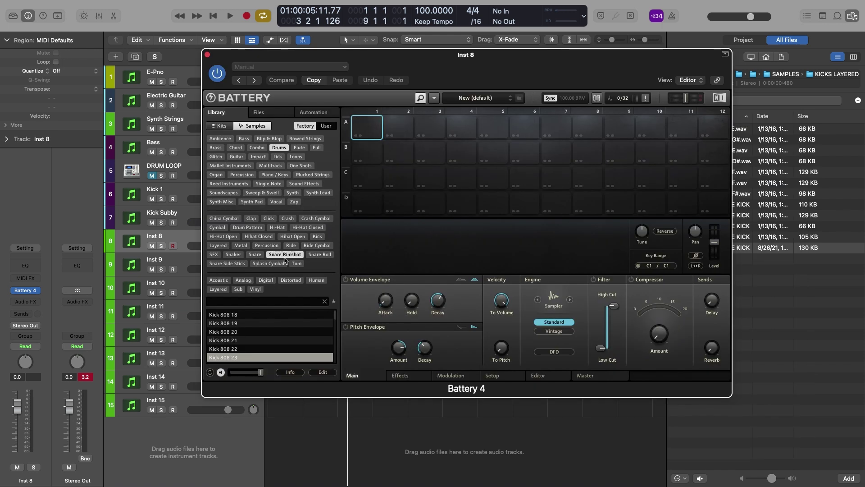
Step: Audition Snare Rimshot samples in the Battery library and load Rim Generis into cell A1
{"action": "left_click", "coordinate": [244, 332]}
{"action": "left_click", "coordinate": [242, 324]}
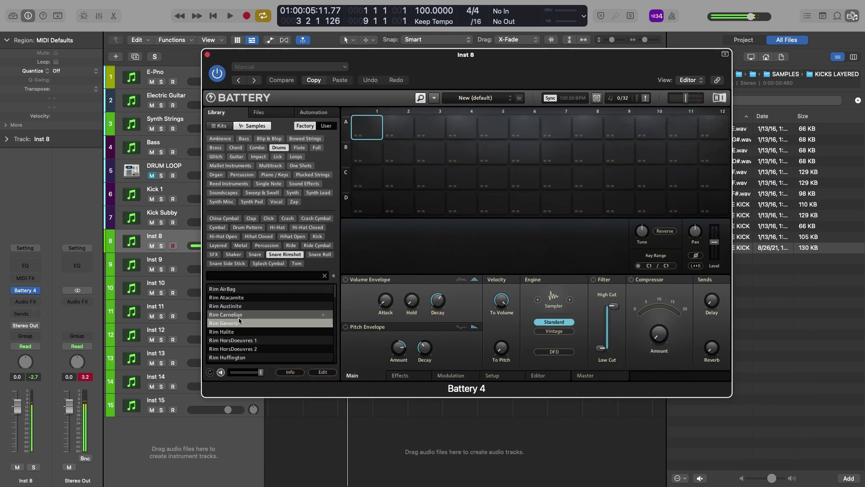
{"action": "double_click", "coordinate": [235, 325]}
{"action": "scroll", "coordinate": [277, 341], "scroll_direction": "down", "scroll_amount": 1}
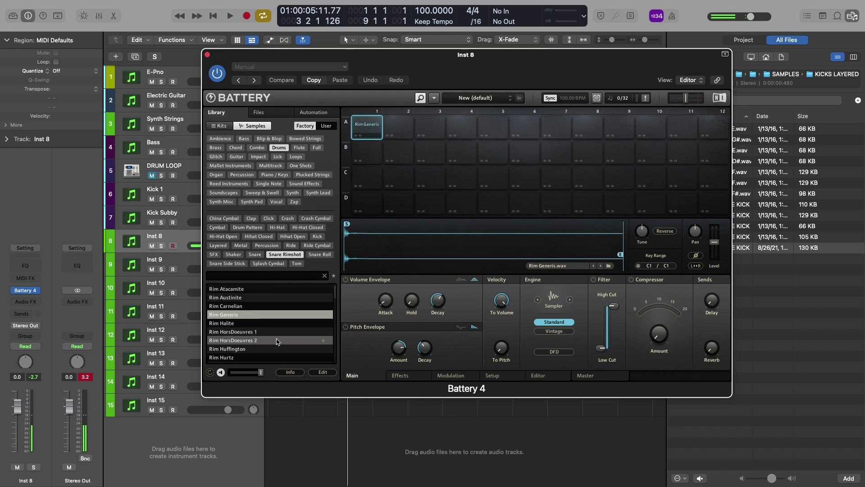
{"action": "left_click", "coordinate": [246, 350]}
{"action": "key", "text": "Down"}
{"action": "key", "text": "Down"}
{"action": "left_click", "coordinate": [246, 351]}
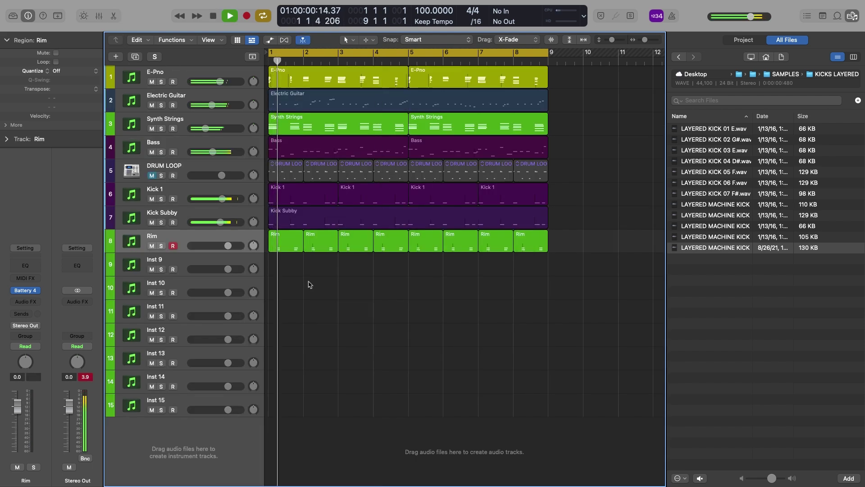
Step: Set the Rim track volume to about -2.4 dB during playback
{"action": "left_click_drag", "start_coordinate": [216, 248], "coordinate": [212, 249]}
{"action": "key", "text": "space"}
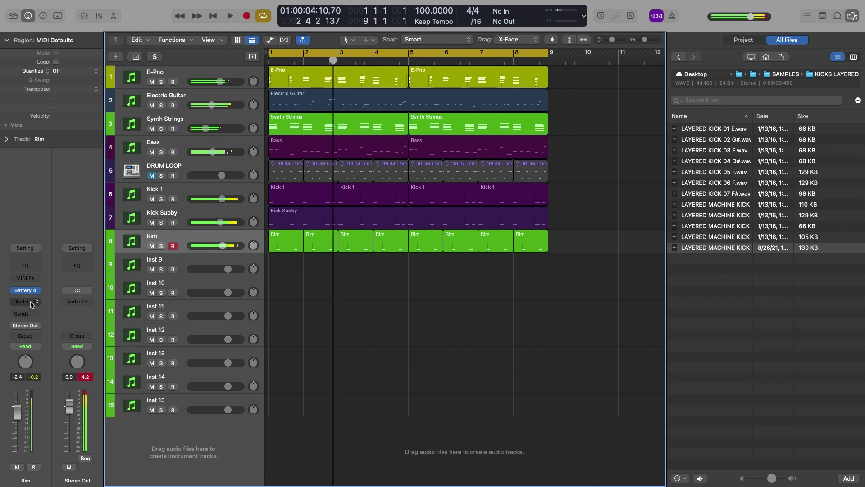
Step: Add a Vintage FET Compressor to the Rim track, turn off its auto gain and adjust the threshold
{"action": "left_click", "coordinate": [35, 301]}
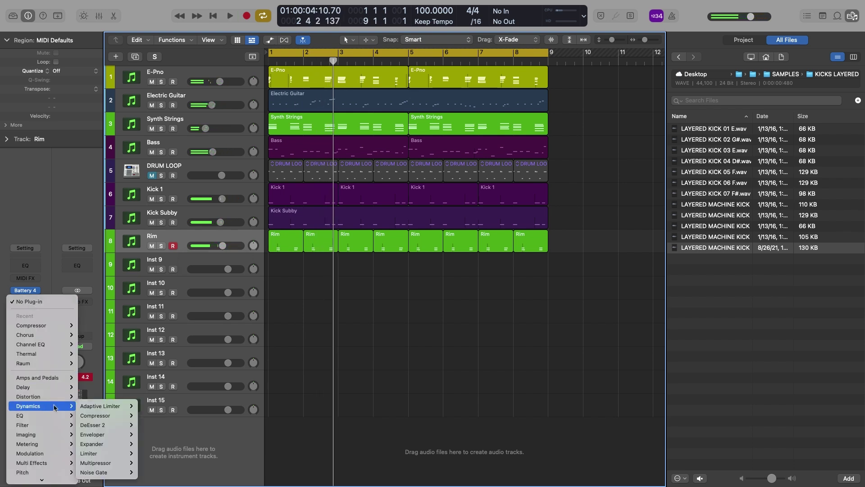
{"action": "mouse_move", "coordinate": [45, 377]}
{"action": "left_click", "coordinate": [87, 325]}
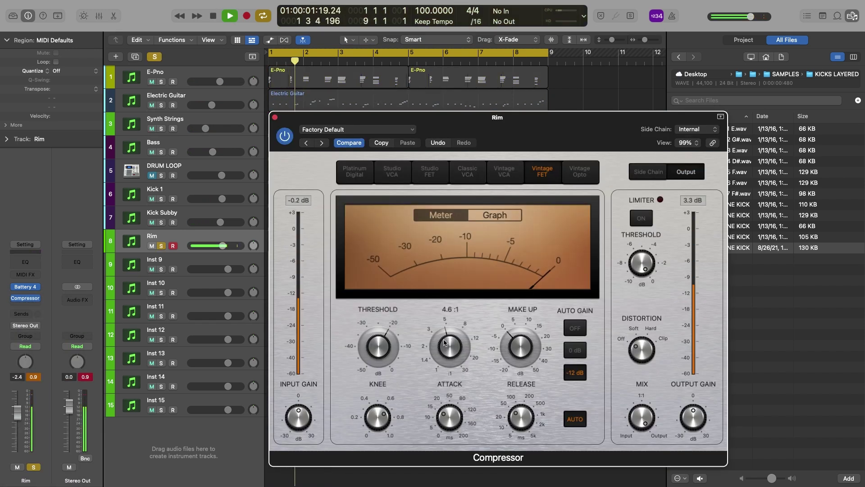
{"action": "left_click", "coordinate": [573, 328]}
{"action": "left_click_drag", "start_coordinate": [385, 351], "coordinate": [386, 359]}
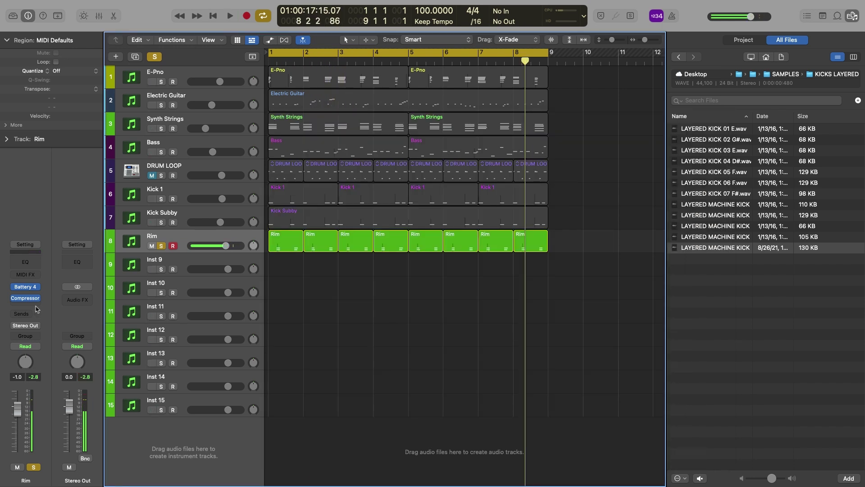
Step: Add Overdrive to the Rim track, adjust its drive and output, and lower the track volume to about -3.4 dB
{"action": "left_click", "coordinate": [25, 298]}
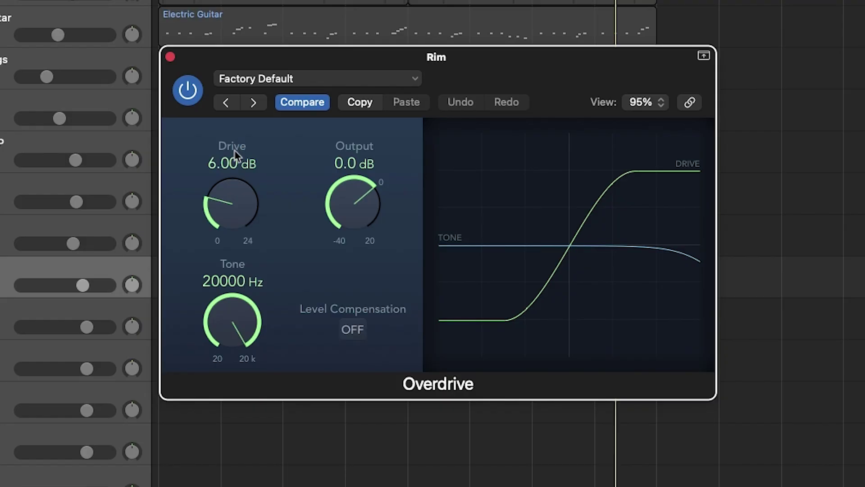
{"action": "key", "text": "s"}
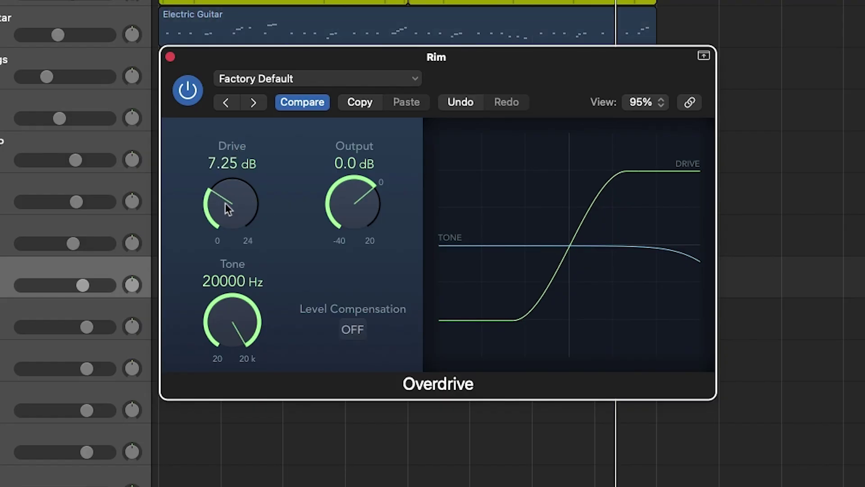
{"action": "key", "text": "space"}
{"action": "left_click_drag", "start_coordinate": [232, 204], "coordinate": [232, 223]}
{"action": "left_click_drag", "start_coordinate": [104, 290], "coordinate": [124, 286]}
{"action": "left_click_drag", "start_coordinate": [350, 210], "coordinate": [351, 218]}
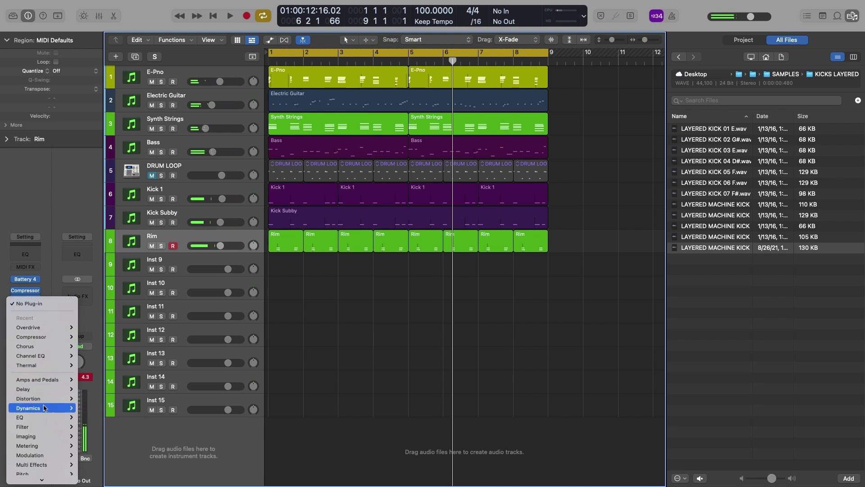
Step: Add the Raum reverb to the soloed Rim track and adjust its mix amount
{"action": "scroll", "coordinate": [45, 403], "scroll_direction": "down", "scroll_amount": 3}
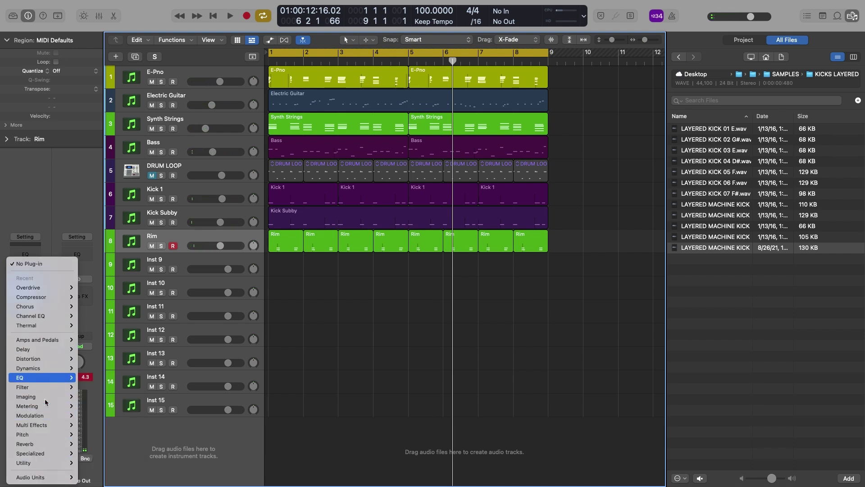
{"action": "mouse_move", "coordinate": [40, 478]}
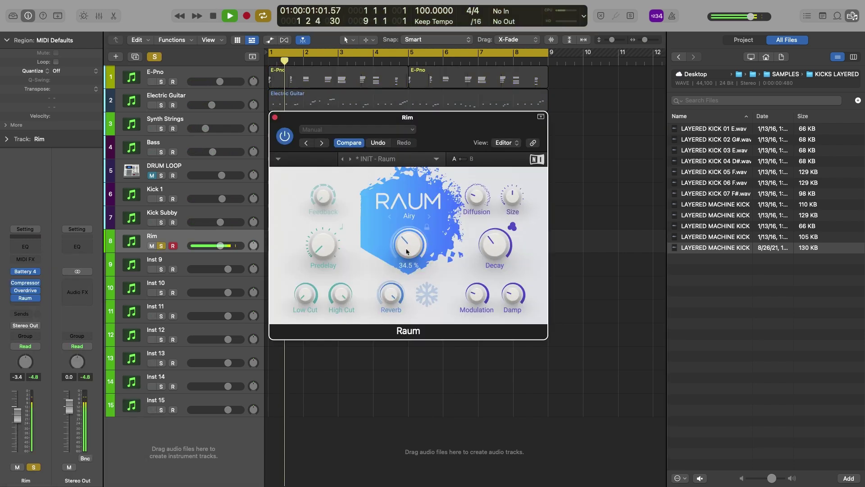
{"action": "key", "text": "s"}
{"action": "left_click_drag", "start_coordinate": [406, 247], "coordinate": [408, 252]}
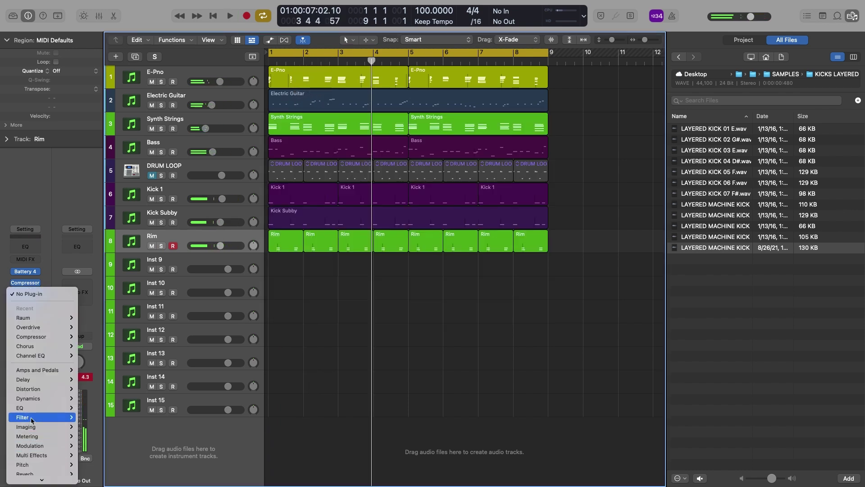
Step: Send the Rim track to Bus 1 and insert a Stereo Delay on Aux 1
{"action": "left_click", "coordinate": [103, 336]}
{"action": "left_click", "coordinate": [24, 314]}
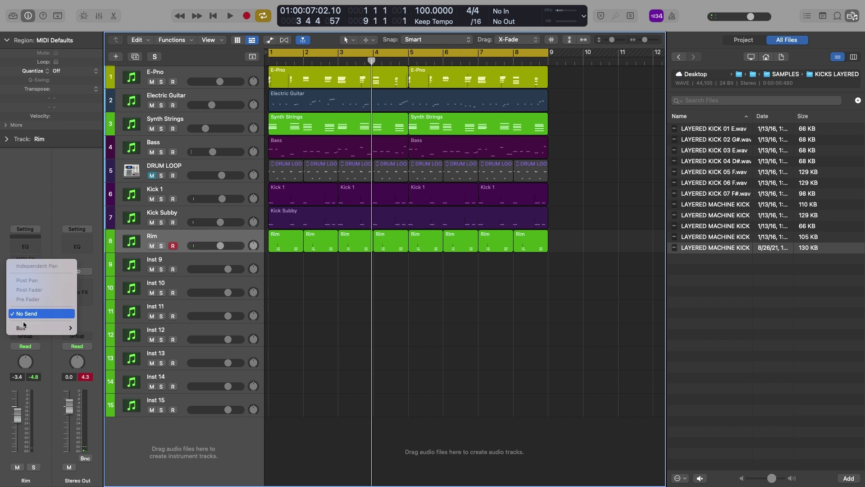
{"action": "mouse_move", "coordinate": [27, 327]}
{"action": "left_click", "coordinate": [100, 113]}
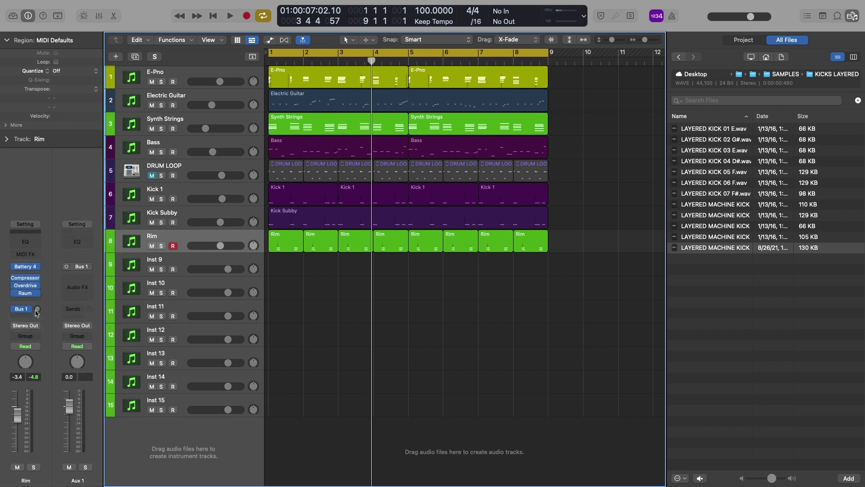
{"action": "left_click", "coordinate": [77, 286]}
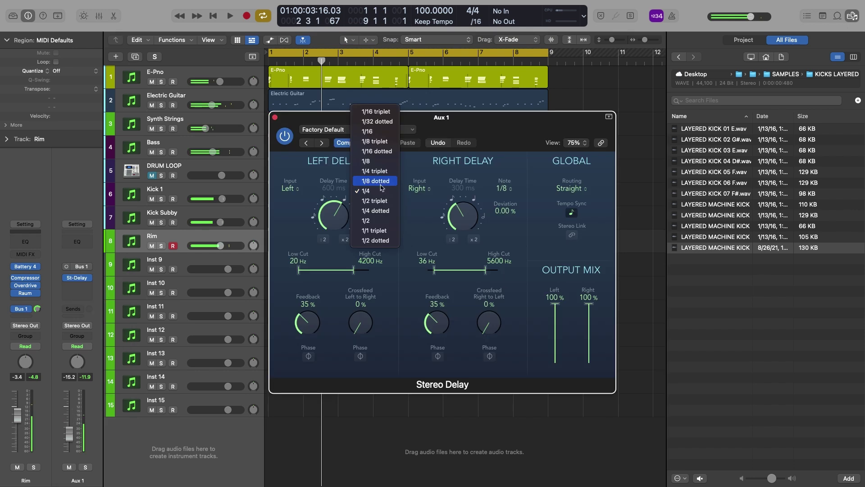
Step: Set the delay notes to 1/8 dotted left and 1/16 dotted right, and lower Aux 1 to about -19.5 dB during playback
{"action": "left_click", "coordinate": [383, 182]}
{"action": "left_click", "coordinate": [507, 190]}
{"action": "left_click", "coordinate": [472, 219]}
{"action": "key", "text": "space"}
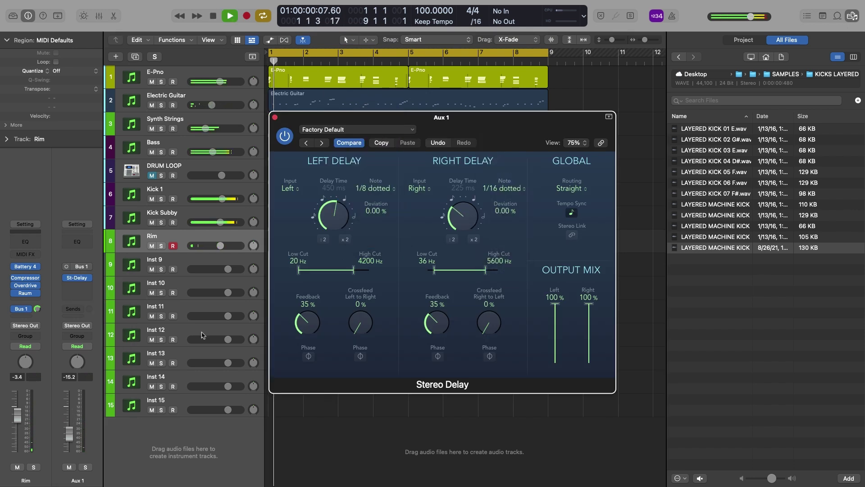
{"action": "left_click_drag", "start_coordinate": [70, 433], "coordinate": [70, 438]}
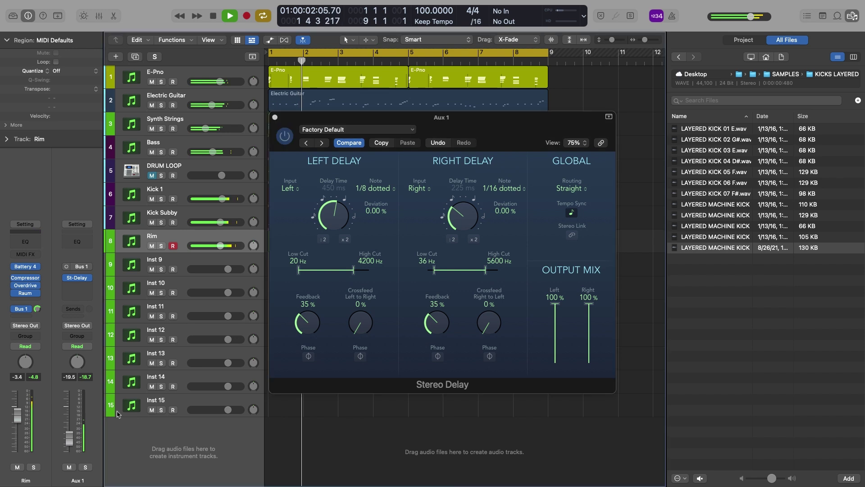
Step: Try 1/8 and another note value for the right delay while the loop plays
{"action": "left_click", "coordinate": [507, 191]}
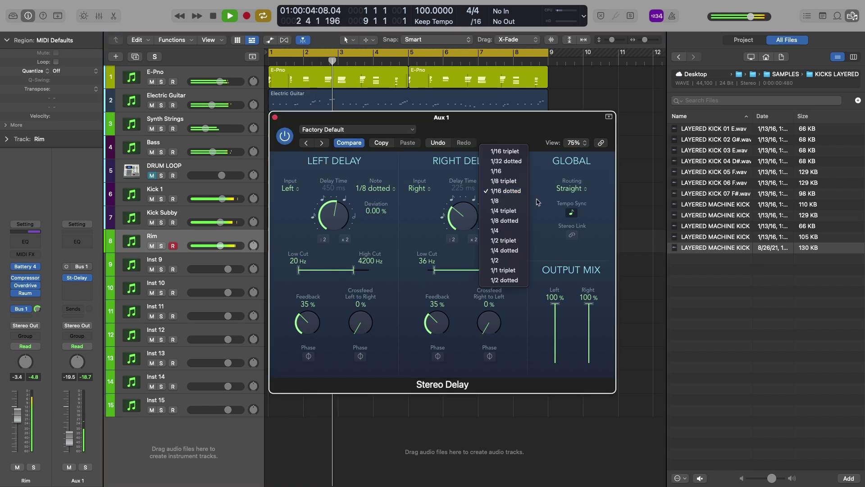
{"action": "left_click", "coordinate": [502, 200]}
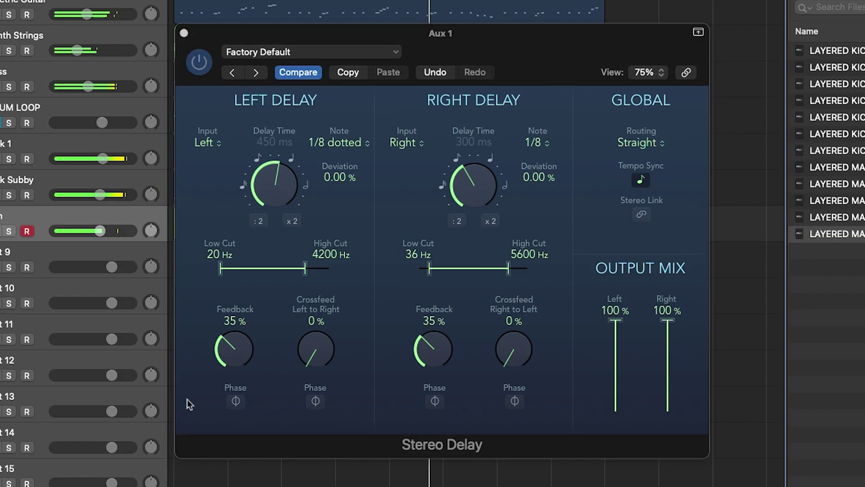
{"action": "left_click", "coordinate": [538, 144]}
{"action": "left_click", "coordinate": [550, 193]}
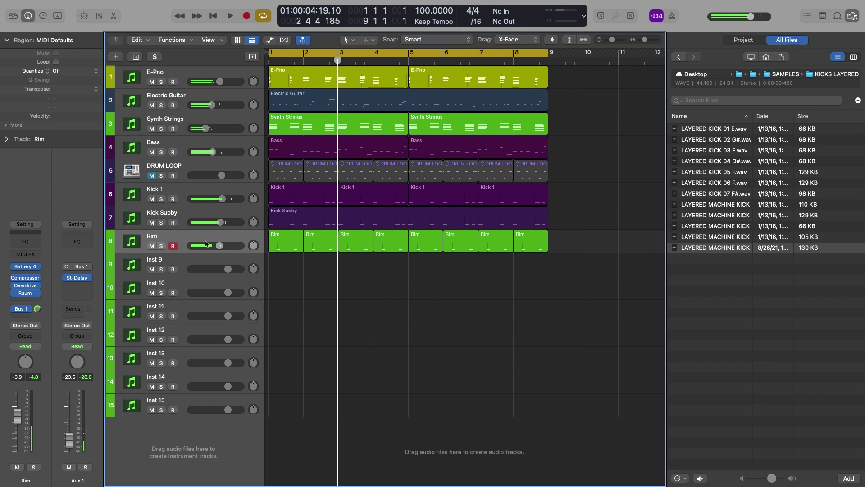
Step: Recolour the Rim track and all its regions orange, and select the Inst 9 track
{"action": "left_click", "coordinate": [207, 237]}
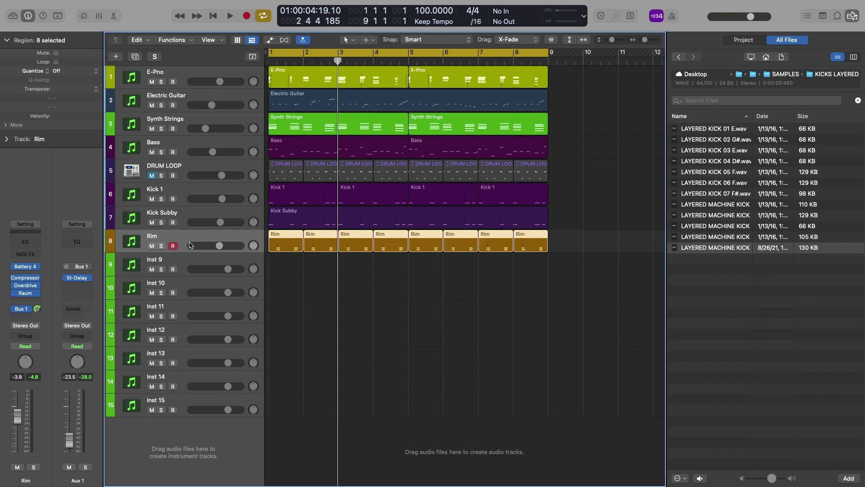
{"action": "left_click", "coordinate": [199, 267]}
{"action": "left_click", "coordinate": [31, 291]}
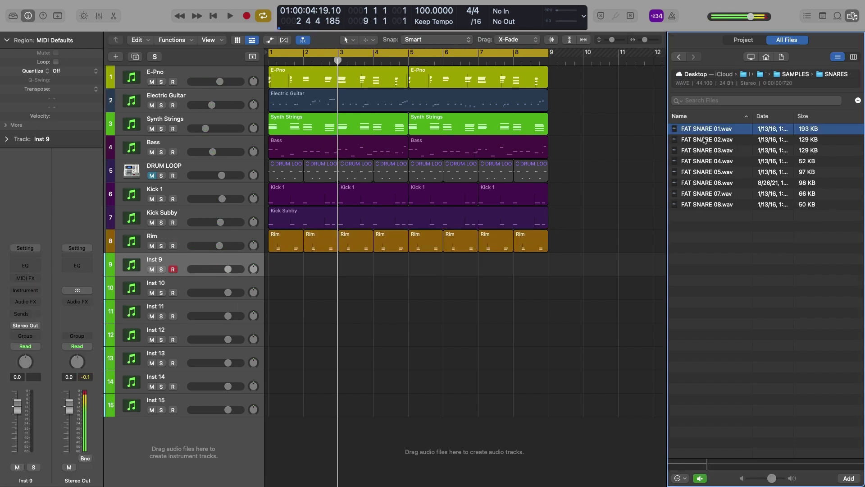
Step: Audition the FAT SNARE samples in the SNARES folder and add FAT SNARE 04.wav to the arrangement
{"action": "left_click", "coordinate": [706, 139]}
{"action": "left_click", "coordinate": [707, 150]}
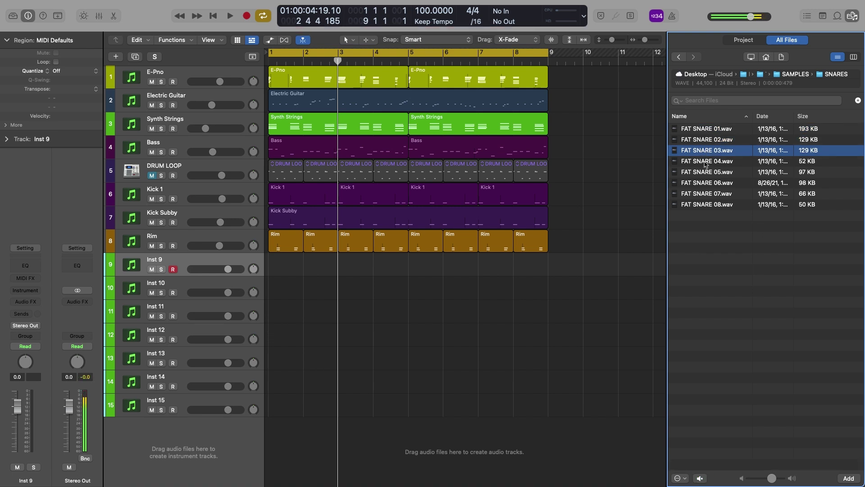
{"action": "left_click", "coordinate": [705, 161]}
{"action": "left_click", "coordinate": [704, 172]}
{"action": "left_click", "coordinate": [703, 162]}
{"action": "left_click_drag", "start_coordinate": [703, 165], "coordinate": [270, 434]}
Step: Set the FAT SNARE 04 track volume to about -2.8 dB and return playback to the start
{"action": "left_click", "coordinate": [316, 350]}
{"action": "left_click_drag", "start_coordinate": [228, 269], "coordinate": [221, 271]}
{"action": "scroll", "coordinate": [393, 268], "scroll_direction": "up", "scroll_amount": 4}
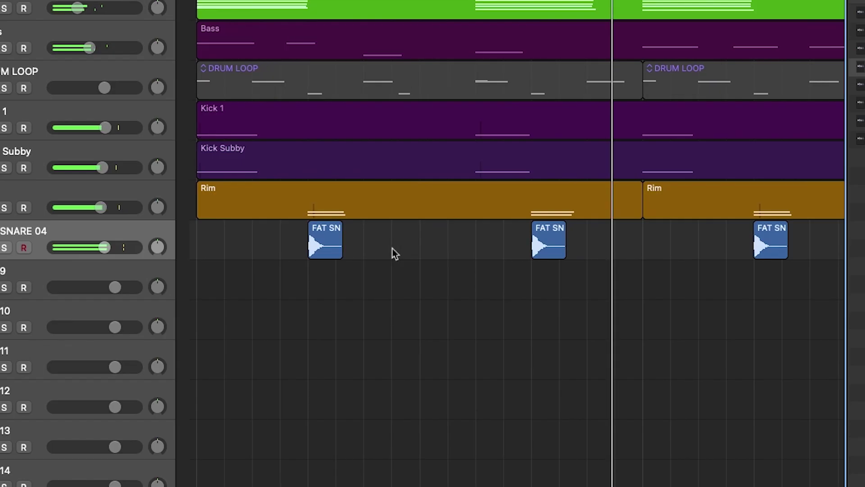
{"action": "key", "text": "Return"}
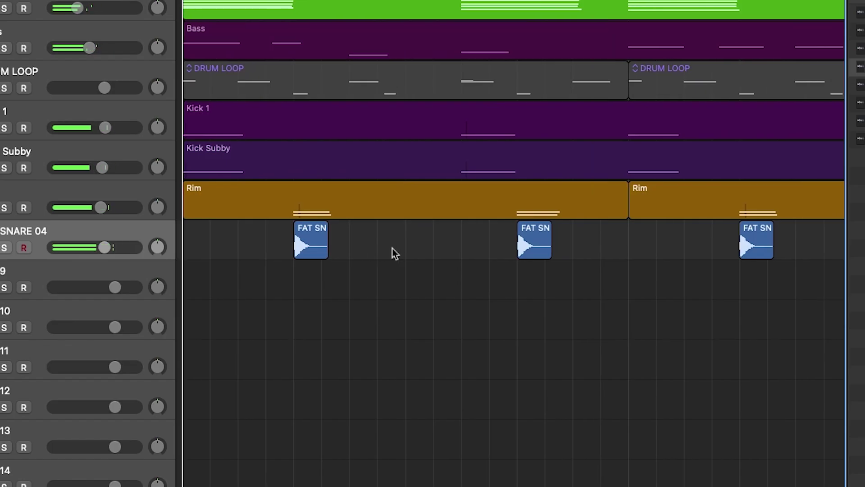
Step: Copy FAT SNARE 04 hits to just before beat 3 in bars 1 and 2, and play the result
{"action": "left_click_drag", "start_coordinate": [538, 243], "coordinate": [393, 245]}
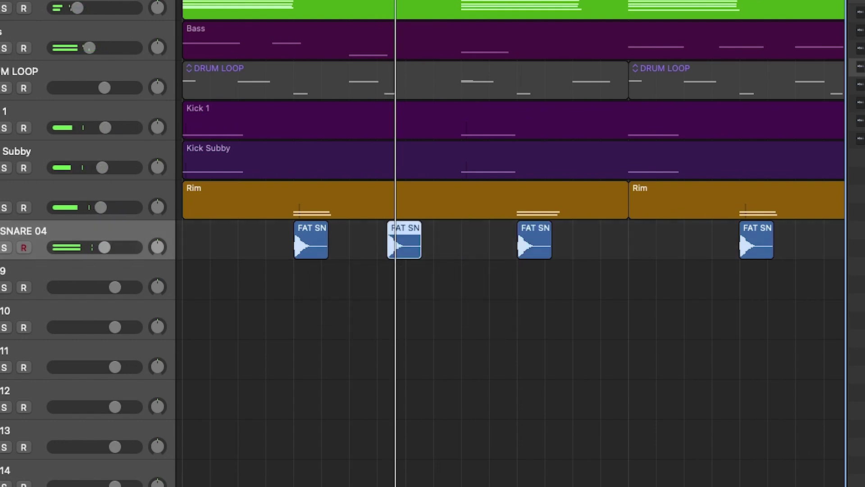
{"action": "key", "text": "space"}
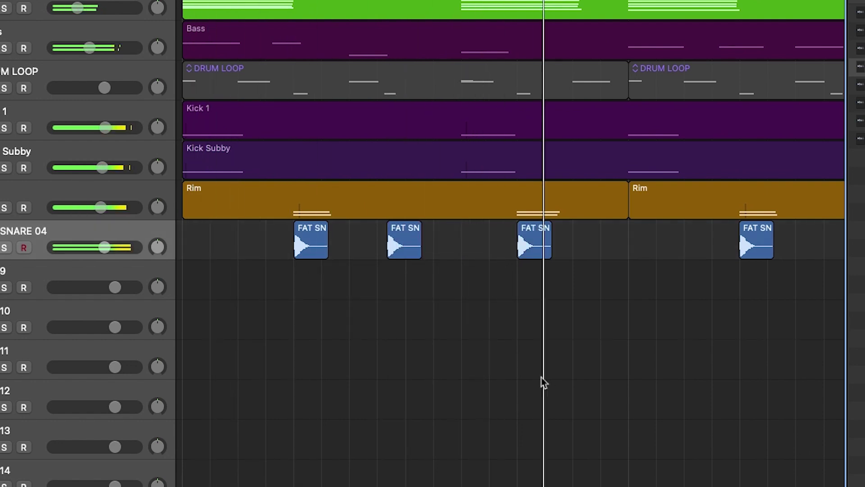
{"action": "scroll", "coordinate": [467, 293], "scroll_direction": "up", "scroll_amount": 2}
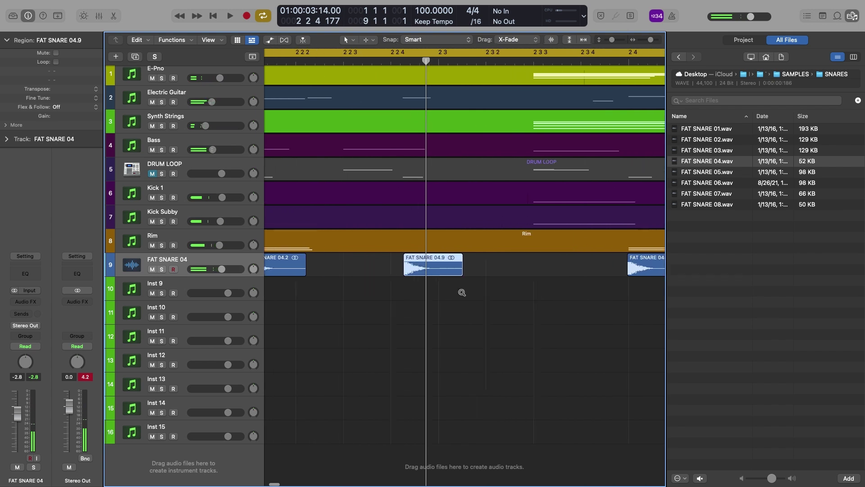
{"action": "scroll", "coordinate": [401, 275], "scroll_direction": "down", "scroll_amount": 3}
{"action": "key", "text": "space"}
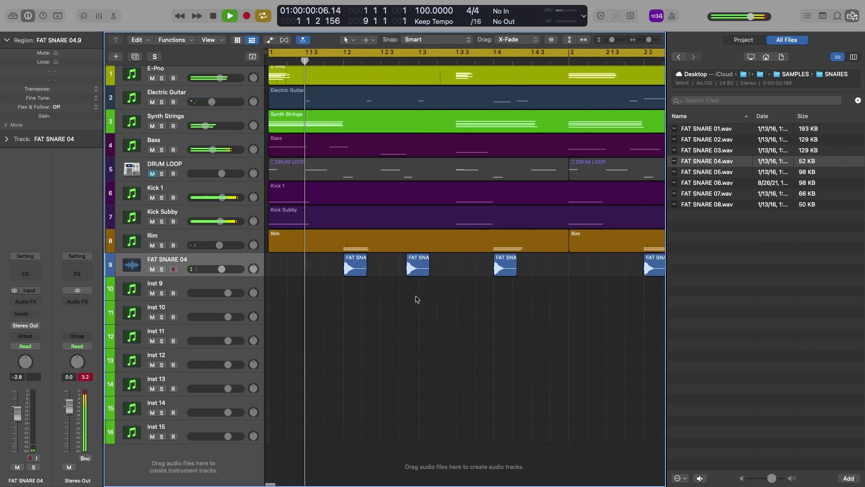
{"action": "left_click", "coordinate": [468, 330]}
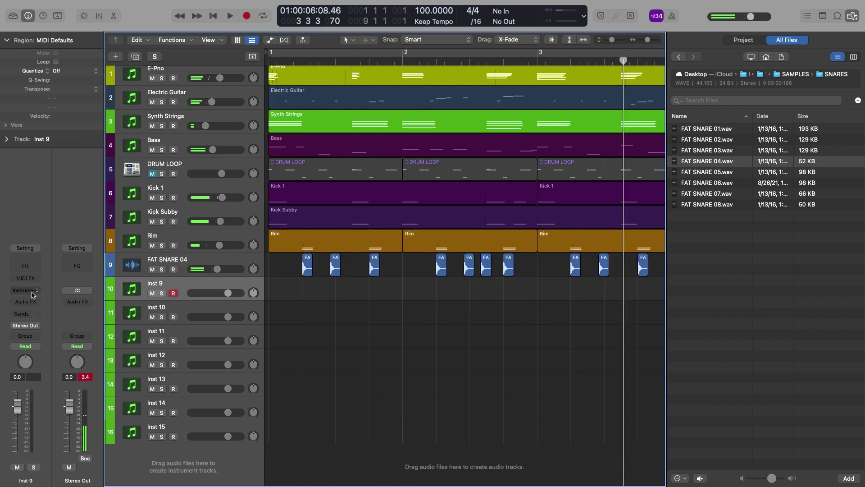
Step: Load the Native Instruments Kontakt plug-in as the instrument on the Inst 9 track
{"action": "left_click", "coordinate": [32, 294]}
{"action": "mouse_move", "coordinate": [72, 469]}
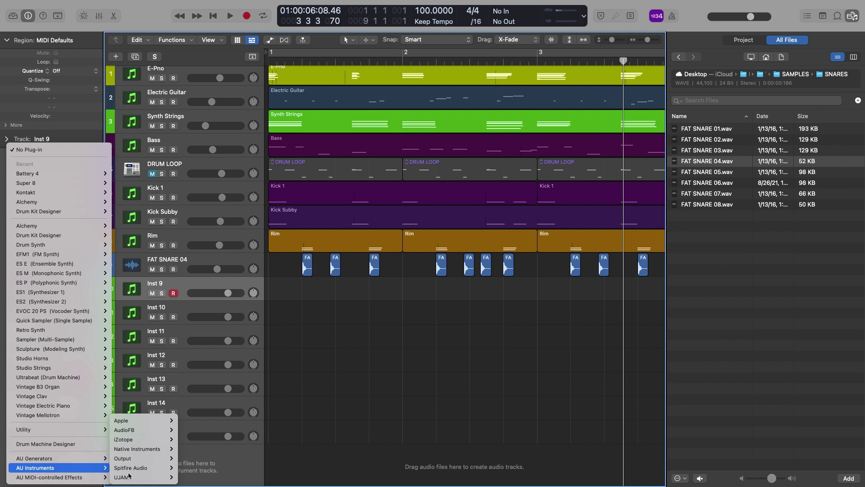
{"action": "mouse_move", "coordinate": [137, 448]}
{"action": "mouse_move", "coordinate": [199, 423]}
{"action": "left_click", "coordinate": [261, 411]}
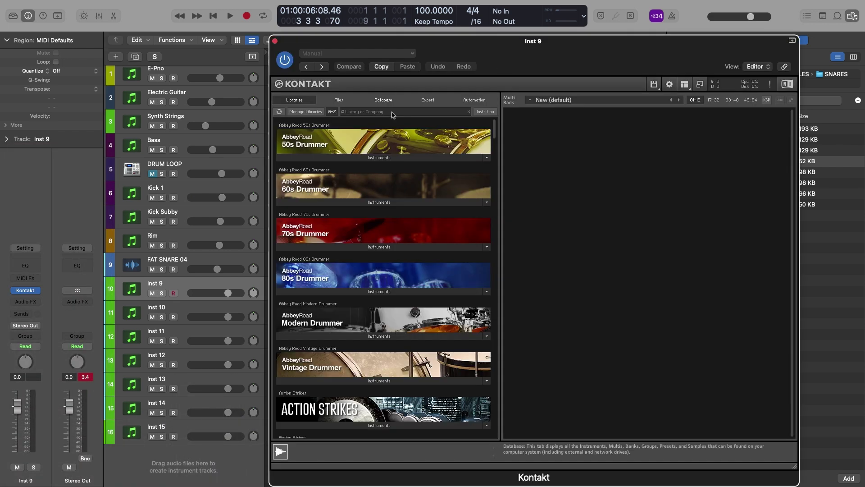
Step: Search the Kontakt libraries for butch, load Butch Vig Drums.nki and close the plug-in window
{"action": "type", "text": "butch"}
{"action": "left_click", "coordinate": [379, 157]}
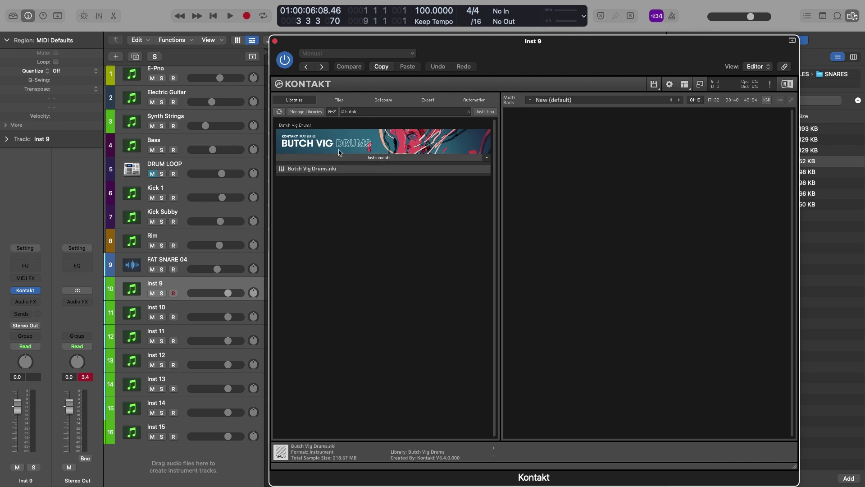
{"action": "double_click", "coordinate": [315, 169]}
{"action": "left_click", "coordinate": [159, 7]}
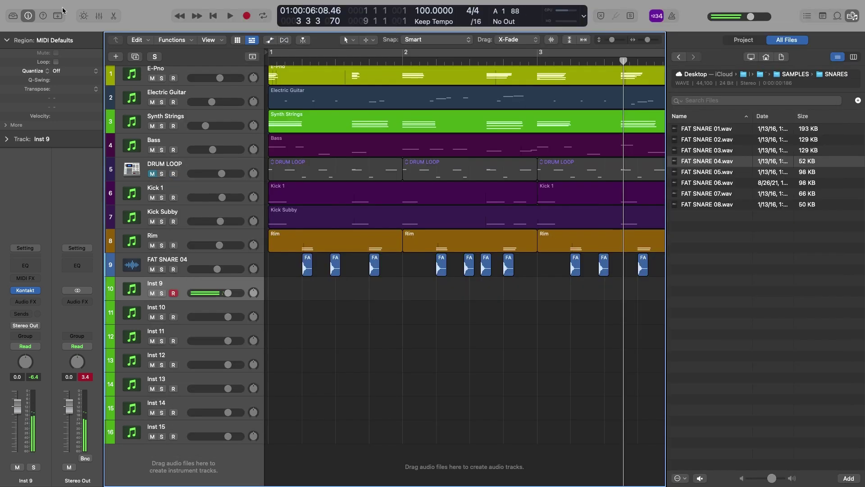
Step: Record a hi-hat part on Inst 9 from the start of the song and split its region at bar 9
{"action": "key", "text": "Return"}
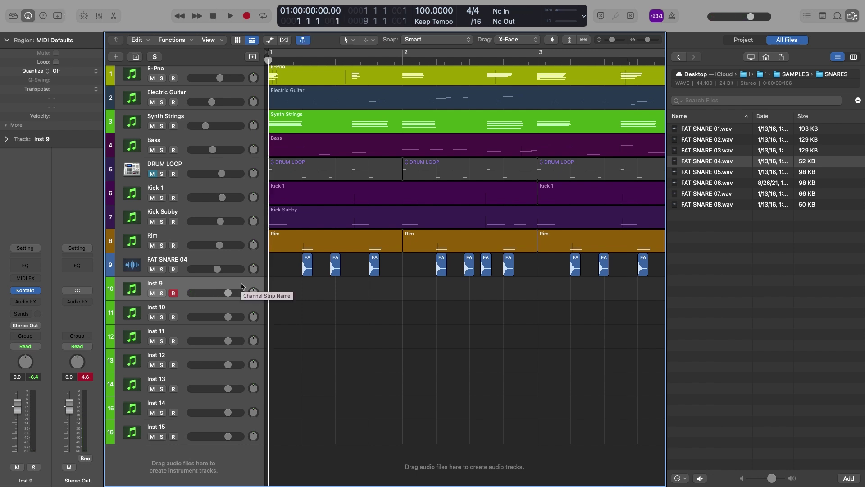
{"action": "key", "text": "r"}
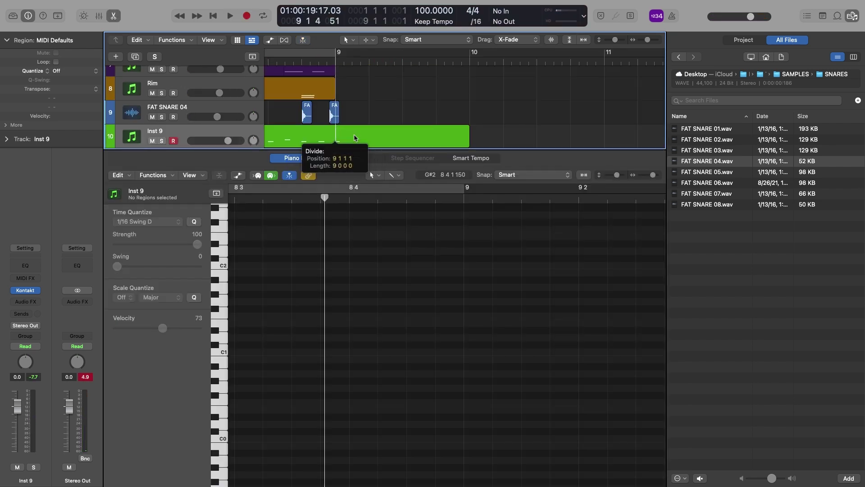
{"action": "left_click", "coordinate": [355, 138]}
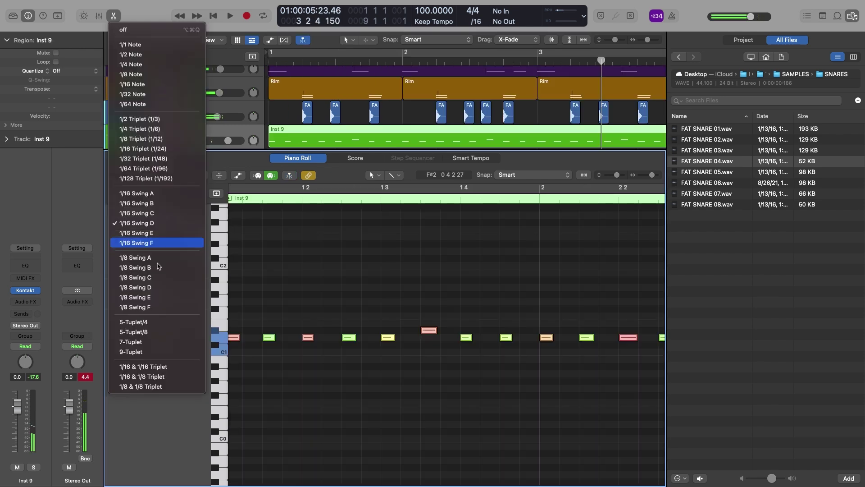
Step: Quantize the recorded Inst 9 notes to 1/8 Swing B and play the result
{"action": "key", "text": "Down"}
{"action": "key", "text": "Down"}
{"action": "key", "text": "Return"}
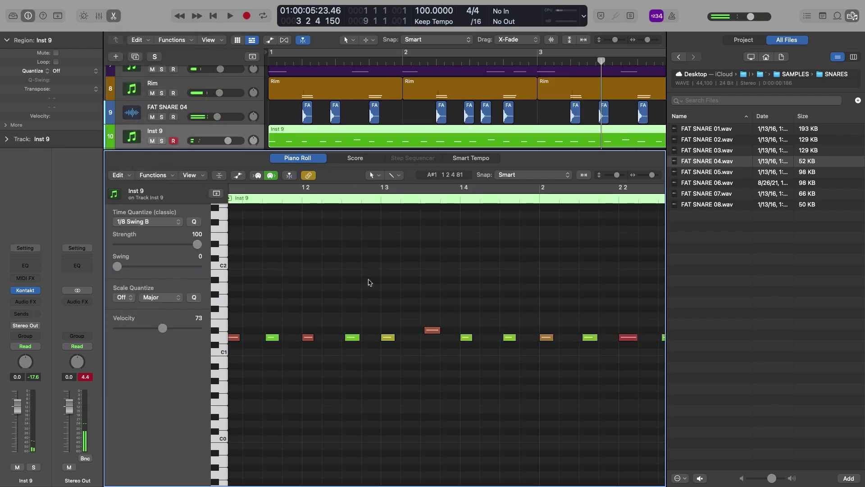
{"action": "key", "text": "space"}
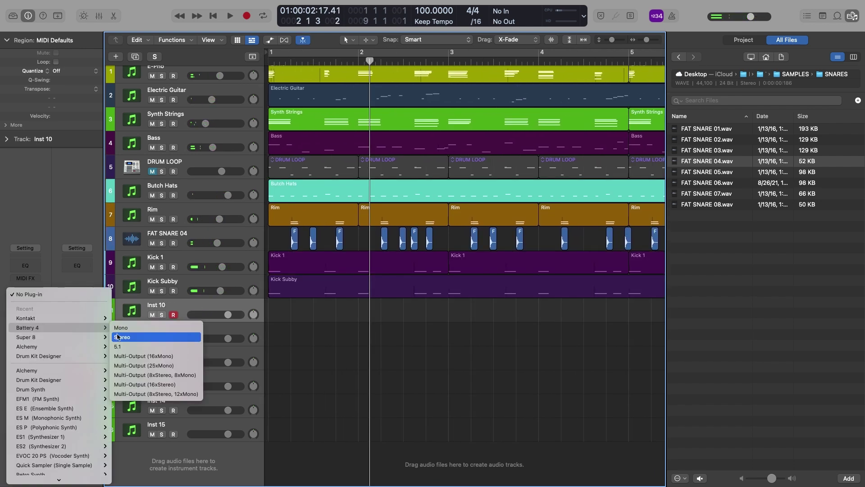
Step: Load a percussion sample from a tamb search into Battery 4 on Inst 10, and record a two-bar tambourine part
{"action": "key", "text": "Escape"}
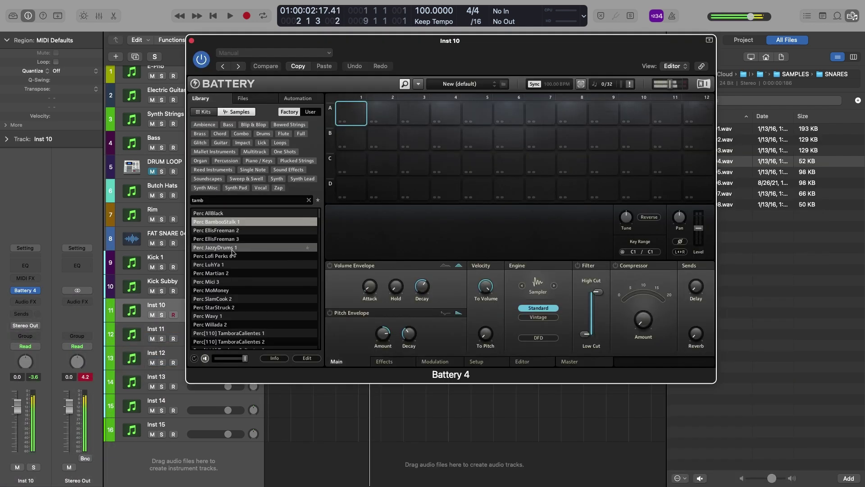
{"action": "double_click", "coordinate": [216, 222]}
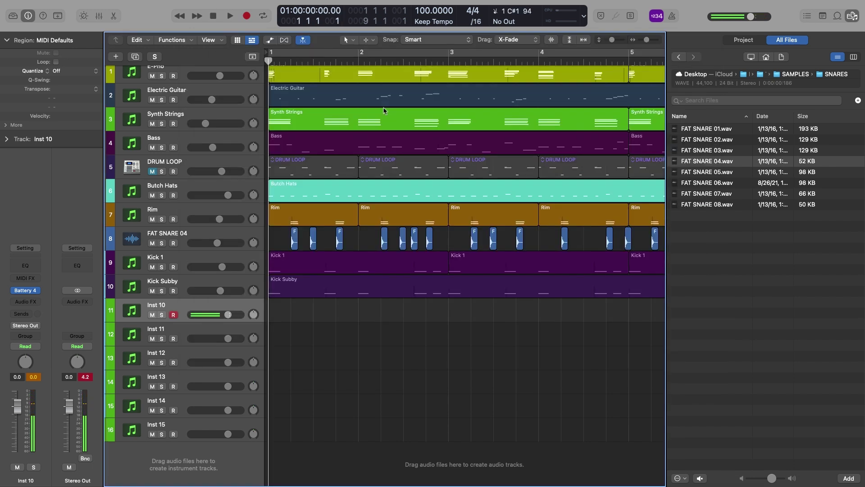
{"action": "key", "text": "space"}
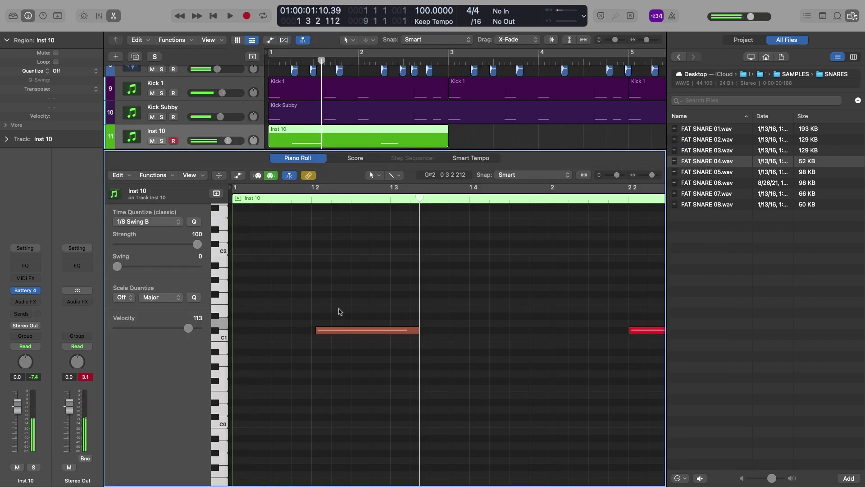
{"action": "left_click", "coordinate": [318, 139]}
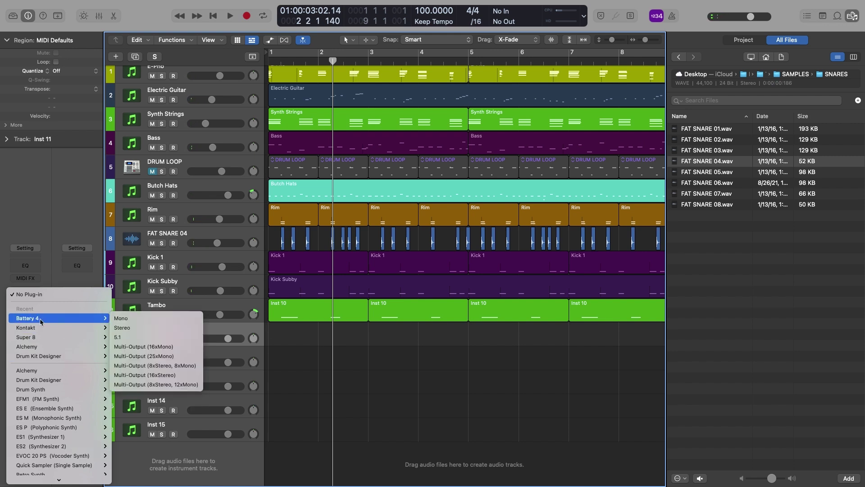
Step: Load the mono Drum Synth as the instrument on the Inst 11 track
{"action": "mouse_move", "coordinate": [59, 389]}
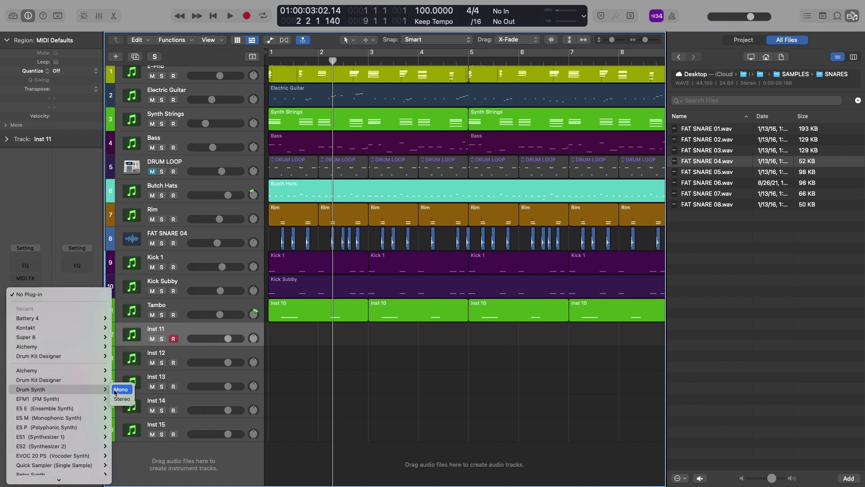
{"action": "left_click", "coordinate": [121, 390]}
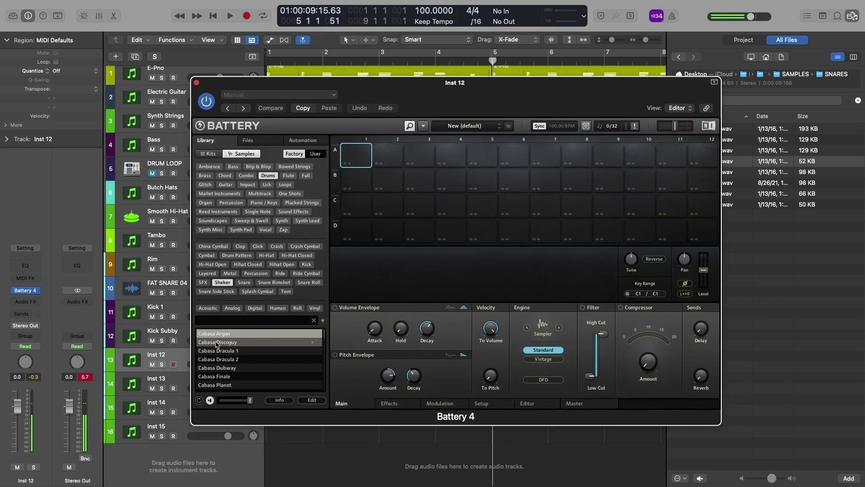
Step: Assign the Cabasa Discoguy sample to cell A1 of Battery 4 on Inst 12 and close the plug-in window
{"action": "left_click_drag", "start_coordinate": [217, 342], "coordinate": [356, 155]}
{"action": "left_click", "coordinate": [196, 83]}
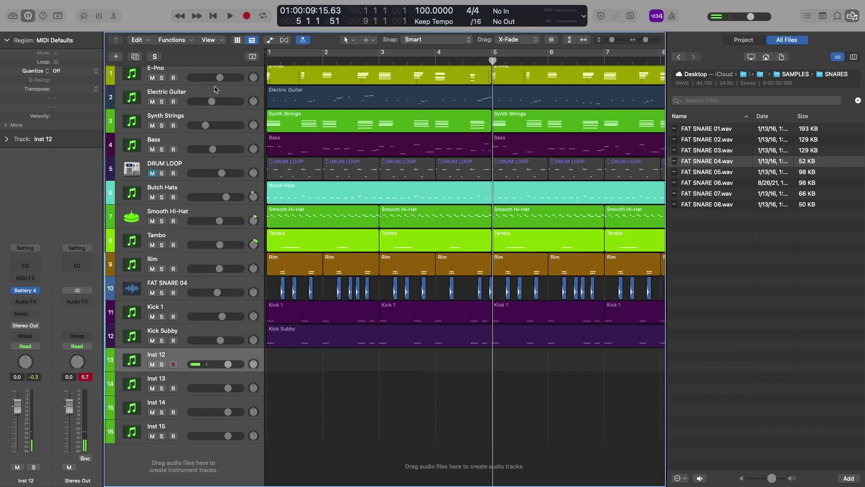
Step: Record a four-bar shaker part on Inst 12 from the song start and lower the track volume to about -8.8 dB
{"action": "key", "text": "Return"}
{"action": "key", "text": "r"}
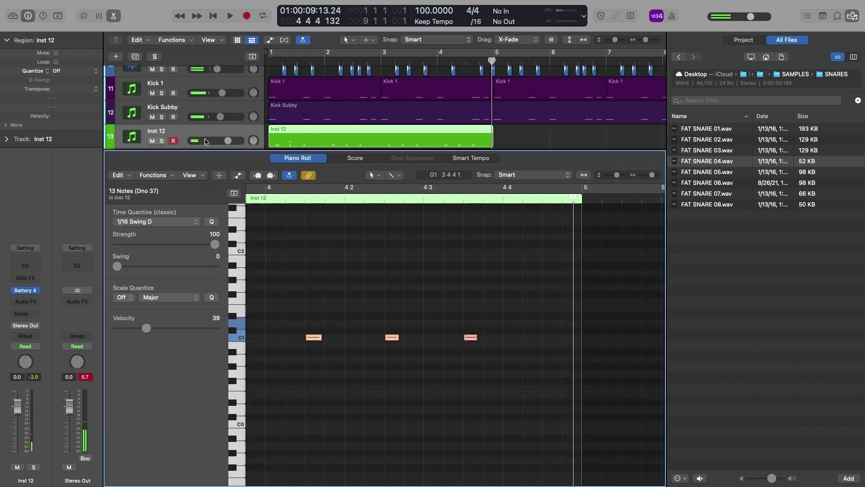
{"action": "left_click_drag", "start_coordinate": [228, 141], "coordinate": [218, 140]}
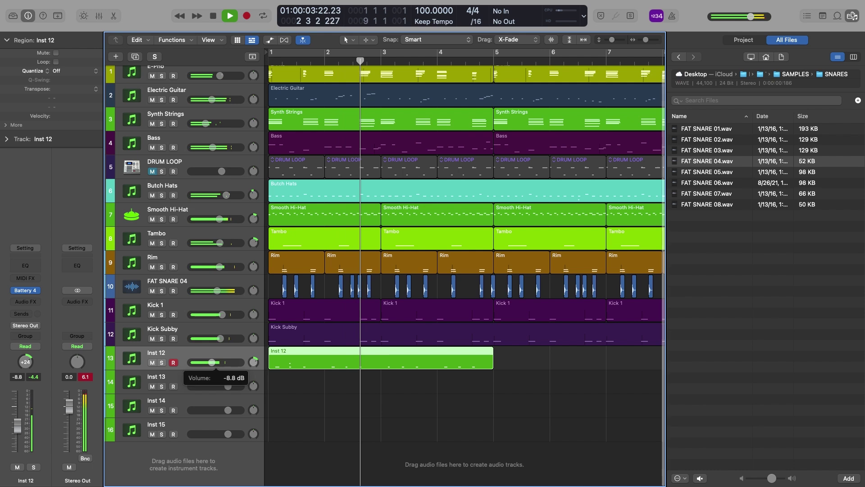
Step: Add REV CLAP 05.wav from the REVERSE folder on a new track and place that track directly above FAT SNARE 04
{"action": "left_click_drag", "start_coordinate": [705, 172], "coordinate": [302, 451]}
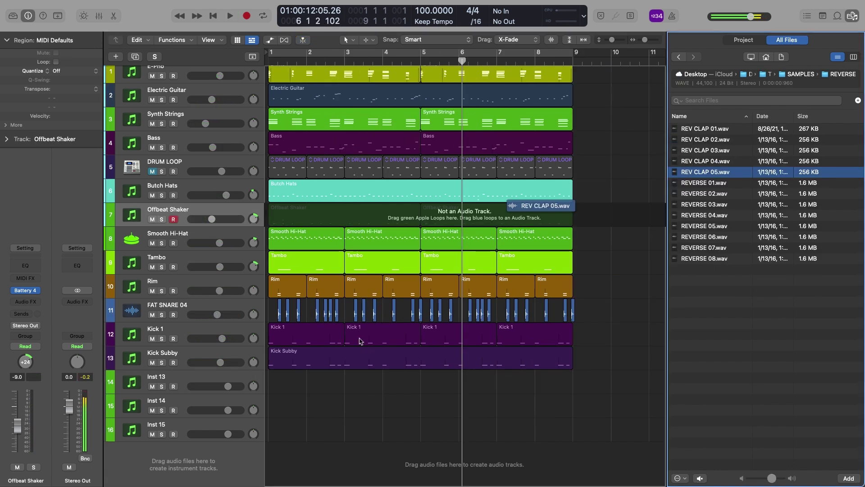
{"action": "left_click_drag", "start_coordinate": [215, 450], "coordinate": [216, 299]}
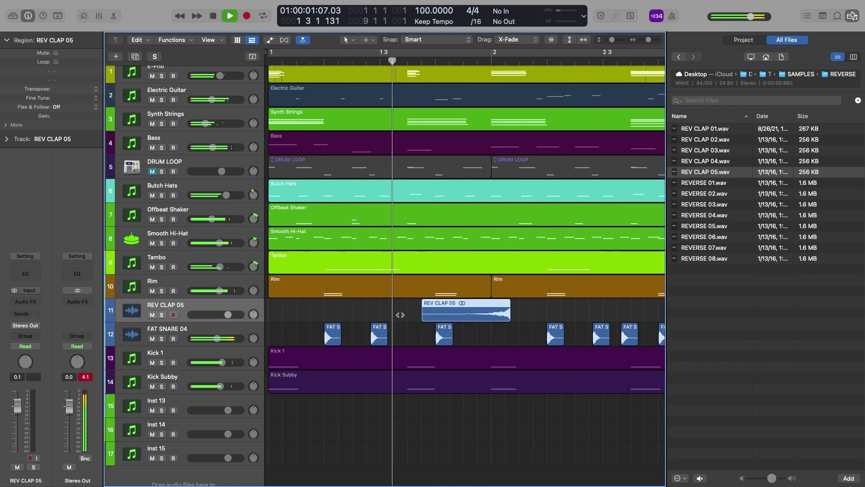
Step: Trim the REV CLAP 05 region so it swells into the FAT SNARE 04 hit on beat 4 of bar 1, and play it
{"action": "key", "text": "space"}
{"action": "left_click_drag", "start_coordinate": [496, 317], "coordinate": [423, 319]}
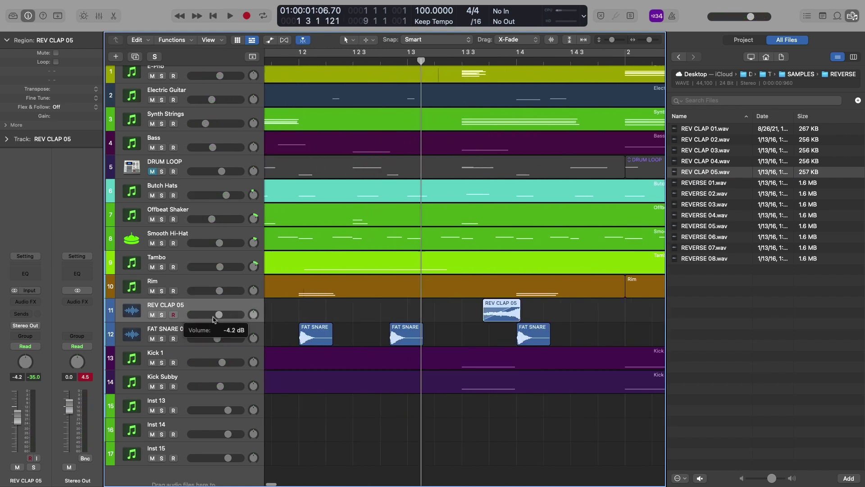
{"action": "left_click_drag", "start_coordinate": [483, 319], "coordinate": [444, 319]}
{"action": "double_click", "coordinate": [304, 59]}
{"action": "left_click", "coordinate": [455, 298], "text": "ctrl+alt"}
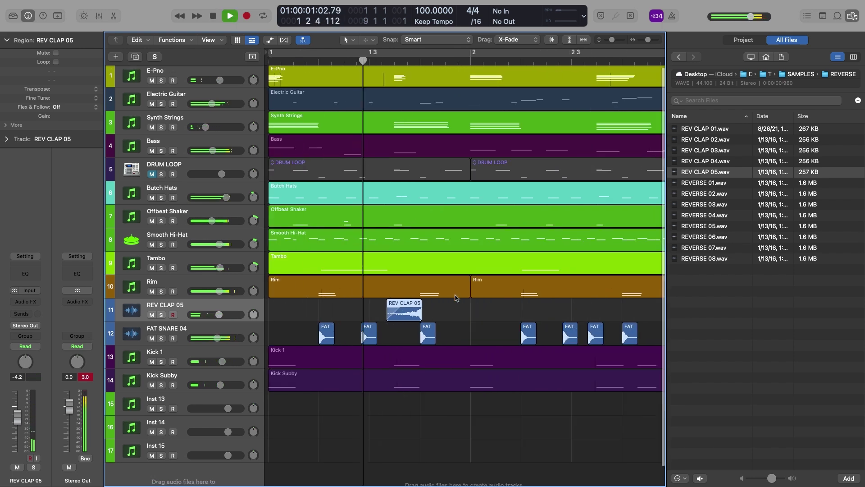
Step: Copy the trimmed REV CLAP 05 region to the same position in bars 3, 5 and 7
{"action": "key", "text": "super+Left"}
{"action": "left_click_drag", "start_coordinate": [543, 315], "coordinate": [562, 317]}
{"action": "scroll", "coordinate": [496, 316], "scroll_direction": "right", "scroll_amount": 4}
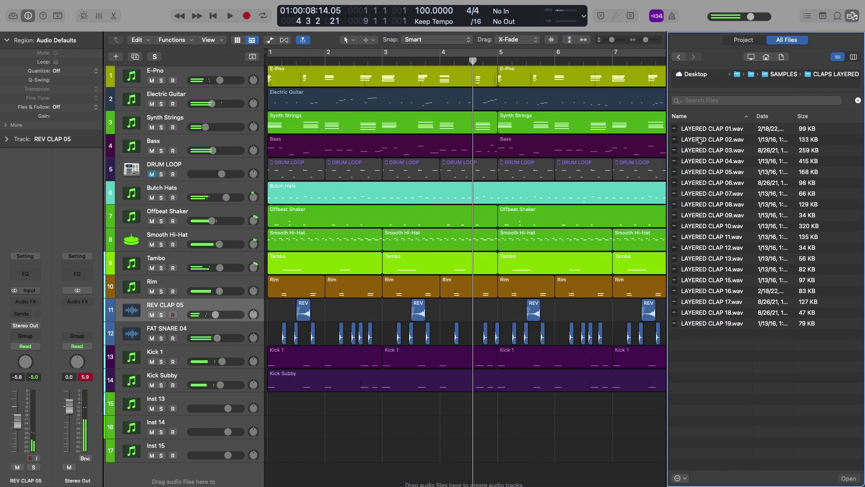
Step: Add LAYERED CLAP 03.wav on a new track above REV CLAP 05 and align its region to beat 4 of bar 1
{"action": "left_click_drag", "start_coordinate": [700, 150], "coordinate": [293, 473]}
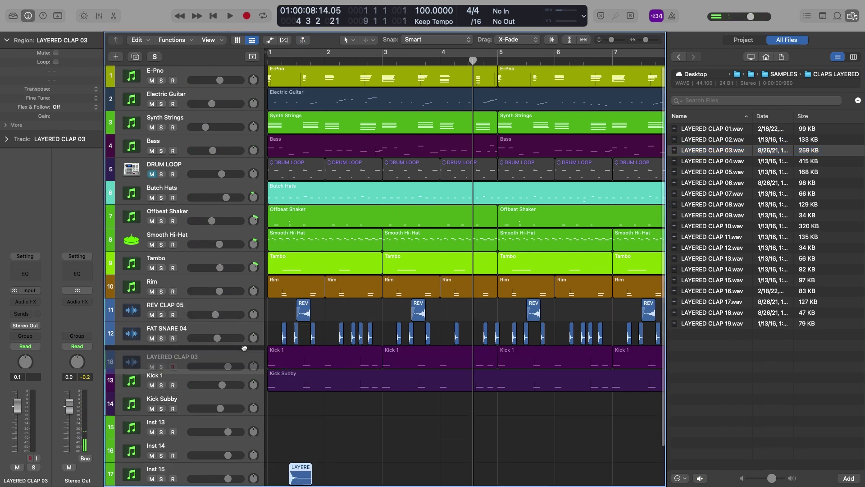
{"action": "left_click_drag", "start_coordinate": [338, 316], "coordinate": [541, 314]}
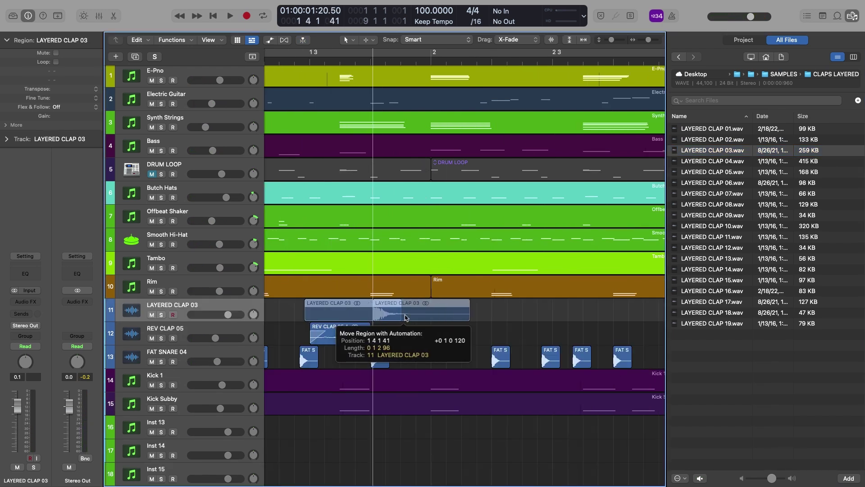
{"action": "key", "text": "z"}
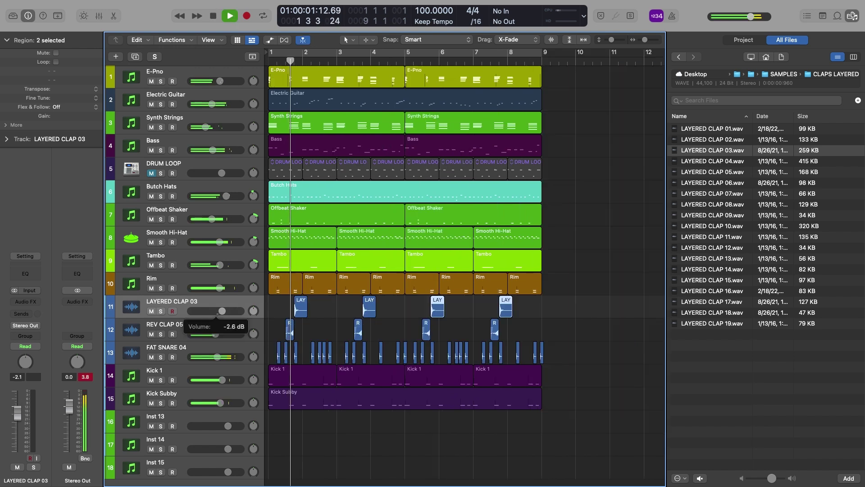
Step: Set the LAYERED CLAP 03 track volume to about -5.7 dB and insert the Raum reverb on it
{"action": "left_click_drag", "start_coordinate": [218, 309], "coordinate": [215, 311]}
{"action": "left_click", "coordinate": [18, 302]}
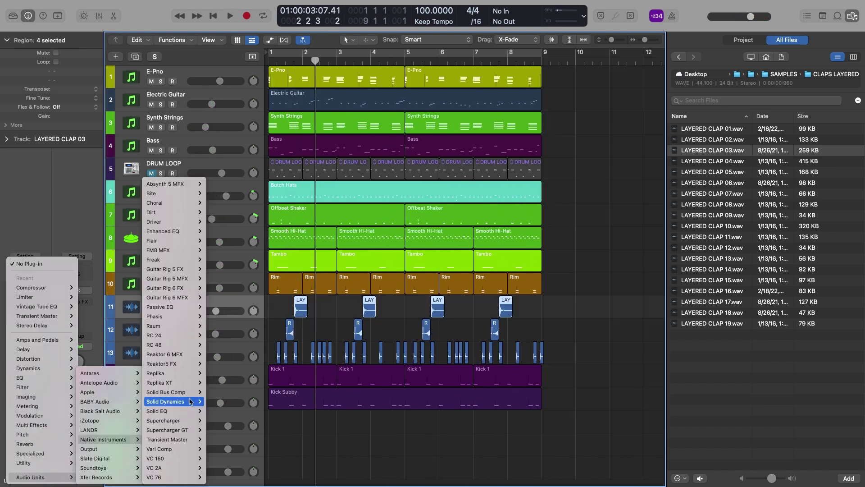
{"action": "left_click", "coordinate": [178, 328]}
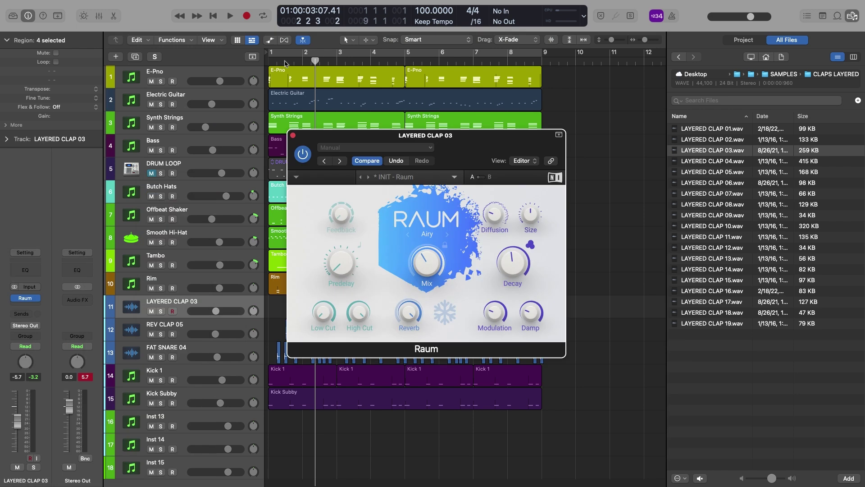
{"action": "key", "text": "space"}
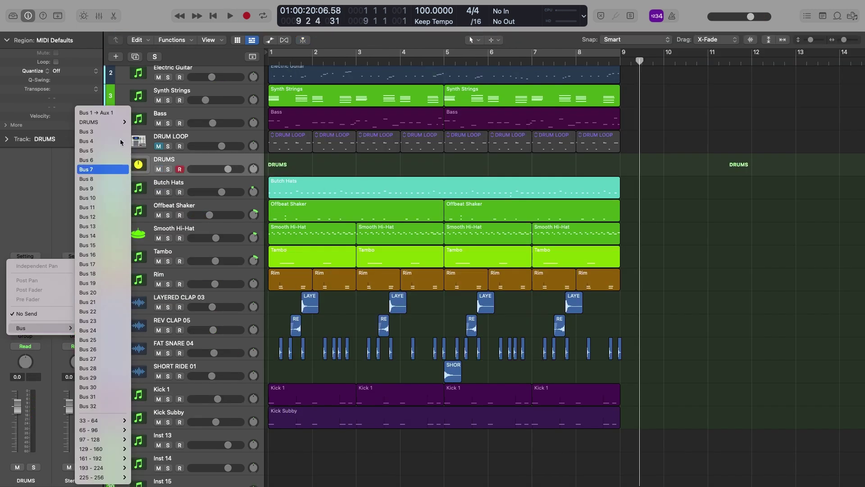
Step: Add sends from the DRUMS stack to Bus 7, at a level of about 0 dB, and to Bus 8
{"action": "left_click", "coordinate": [108, 171]}
{"action": "left_click_drag", "start_coordinate": [37, 309], "coordinate": [38, 258]}
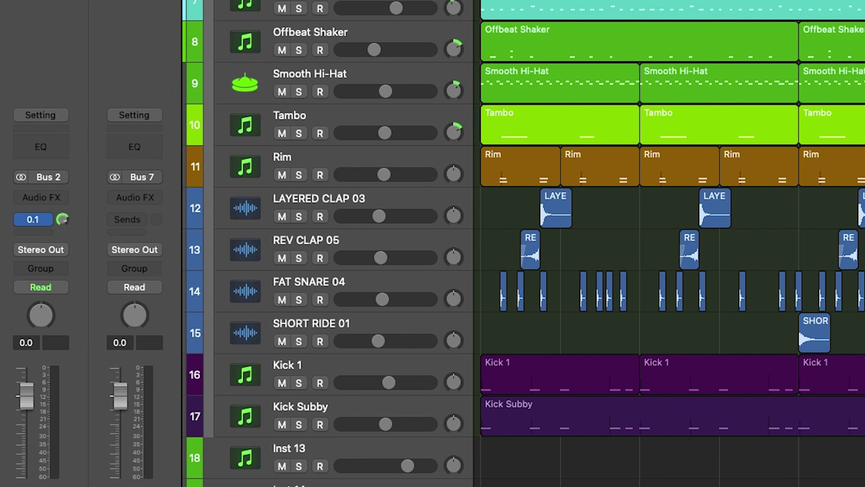
{"action": "left_click", "coordinate": [42, 232]}
{"action": "mouse_move", "coordinate": [48, 257]}
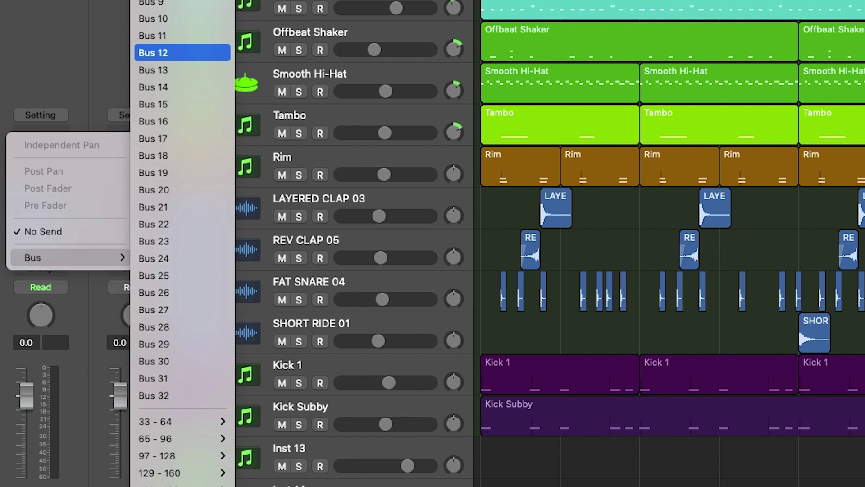
{"action": "left_click", "coordinate": [153, 0]}
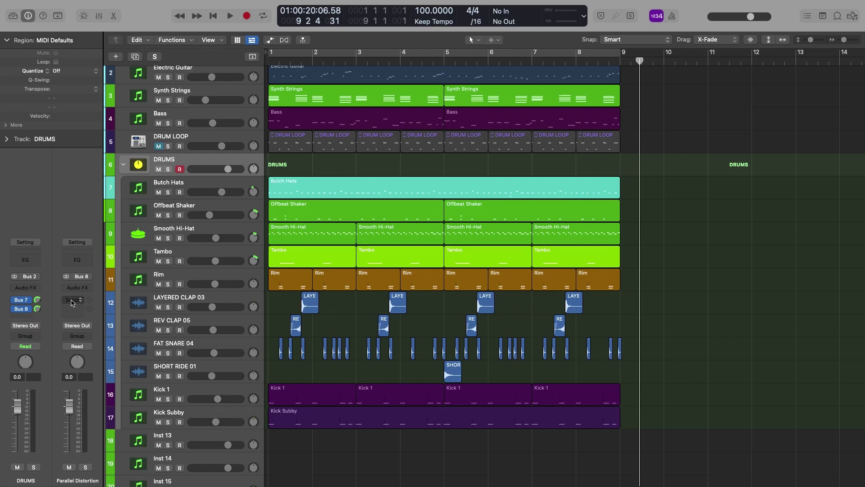
Step: Insert the Native Instruments VC 76 compressor on the Parallel Comp aux fed by Bus 7
{"action": "left_click", "coordinate": [89, 288]}
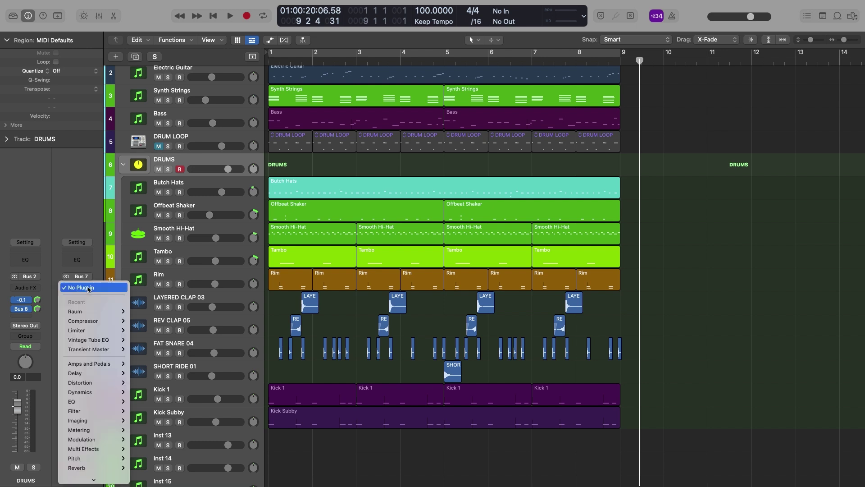
{"action": "mouse_move", "coordinate": [91, 477]}
{"action": "mouse_move", "coordinate": [158, 439]}
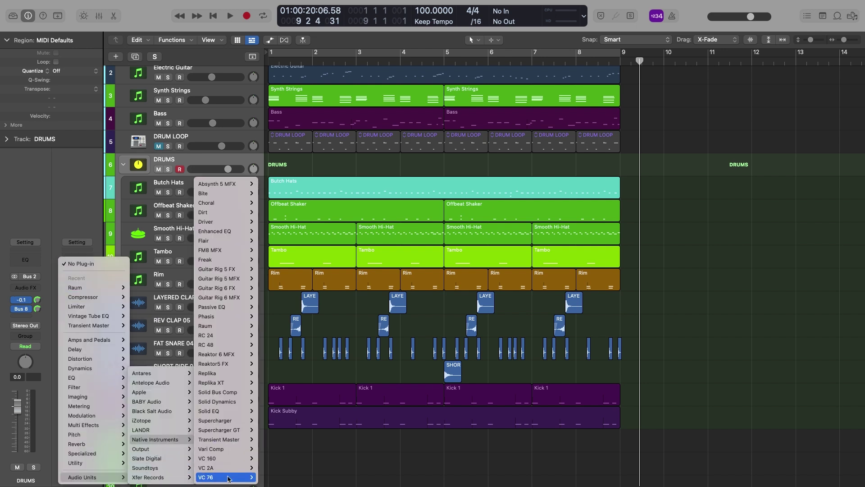
{"action": "left_click", "coordinate": [267, 468]}
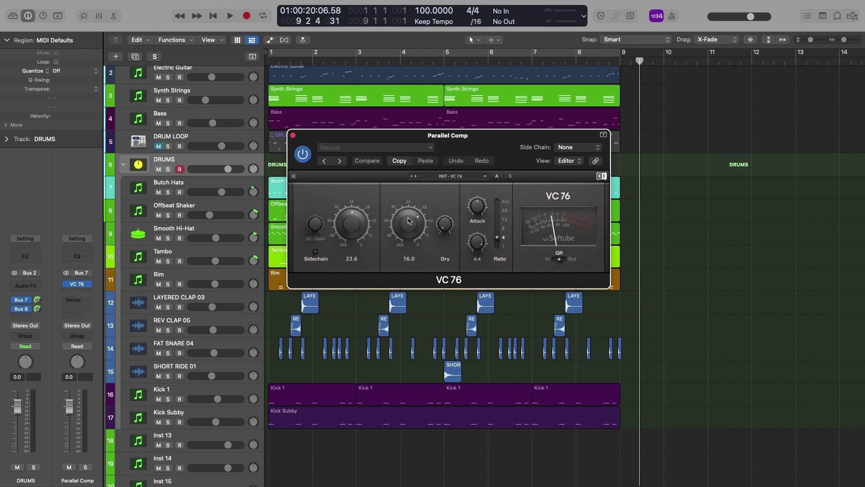
Step: Solo the Parallel Comp aux, lower its volume to about -12.6 dB and start playback
{"action": "left_click", "coordinate": [85, 467]}
{"action": "left_click_drag", "start_coordinate": [69, 428], "coordinate": [75, 431]}
{"action": "key", "text": "space"}
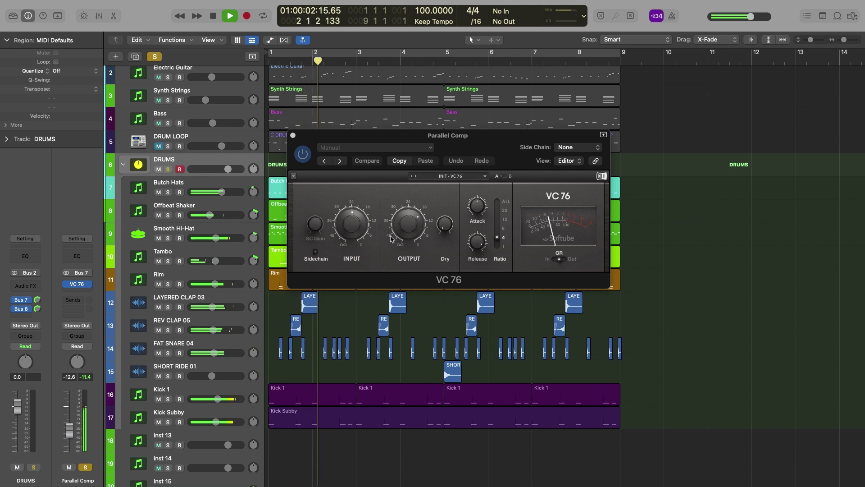
Step: Set the VC 76 compression ratio to 12, audition the compressed signal blended with the DRUMS stack, and close the compressor
{"action": "left_click_drag", "start_coordinate": [496, 238], "coordinate": [496, 230]}
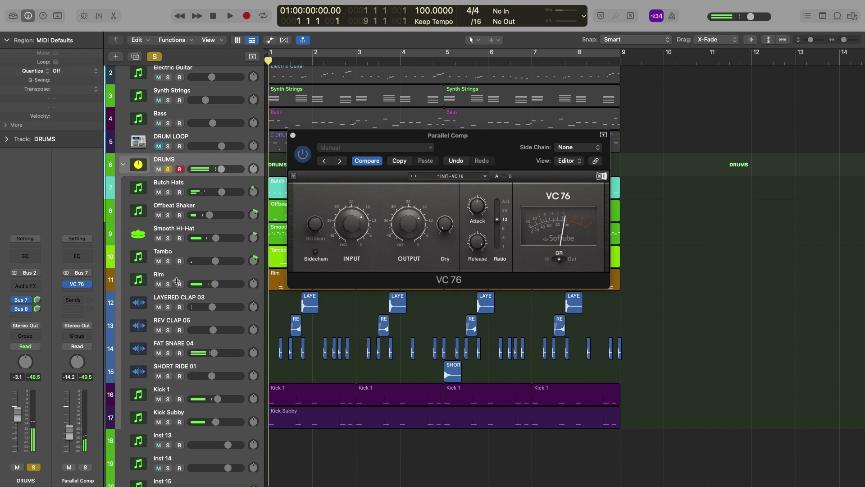
{"action": "key", "text": "space"}
{"action": "key", "text": "space"}
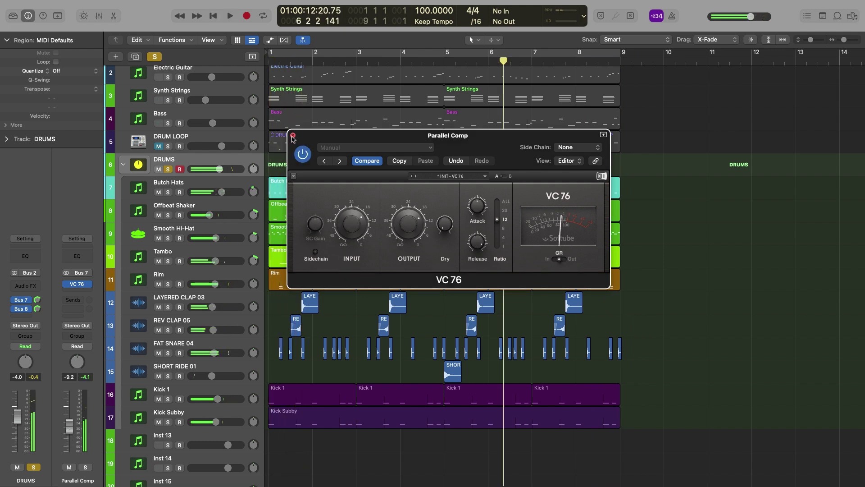
{"action": "left_click", "coordinate": [293, 135]}
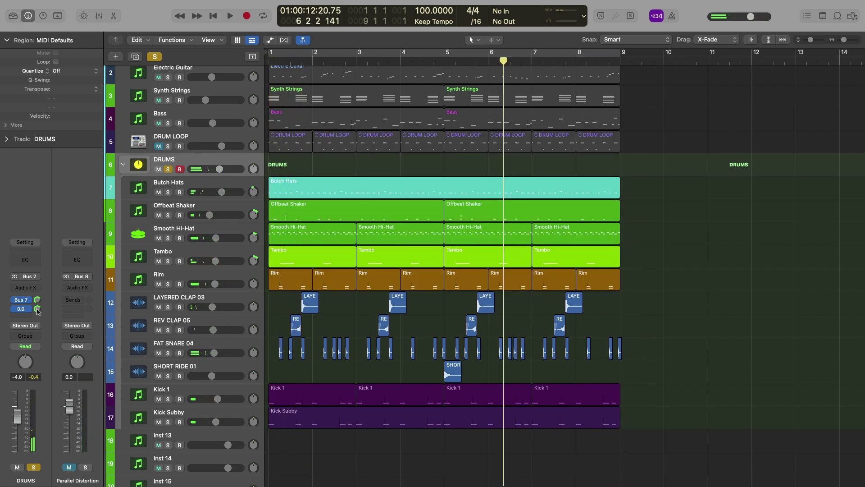
Step: Insert the Soundtoys EffectRack on the Parallel Distortion aux fed by Bus 8
{"action": "left_click", "coordinate": [76, 292]}
{"action": "mouse_move", "coordinate": [95, 476]}
{"action": "mouse_move", "coordinate": [191, 469]}
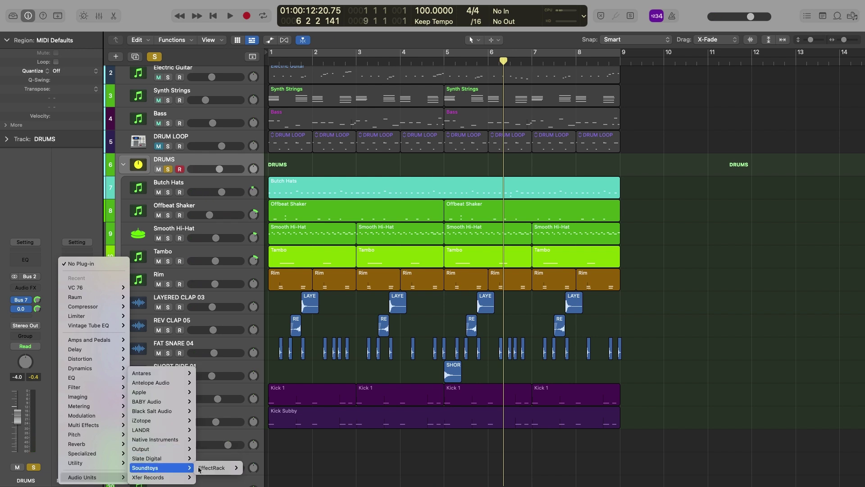
{"action": "left_click", "coordinate": [265, 470]}
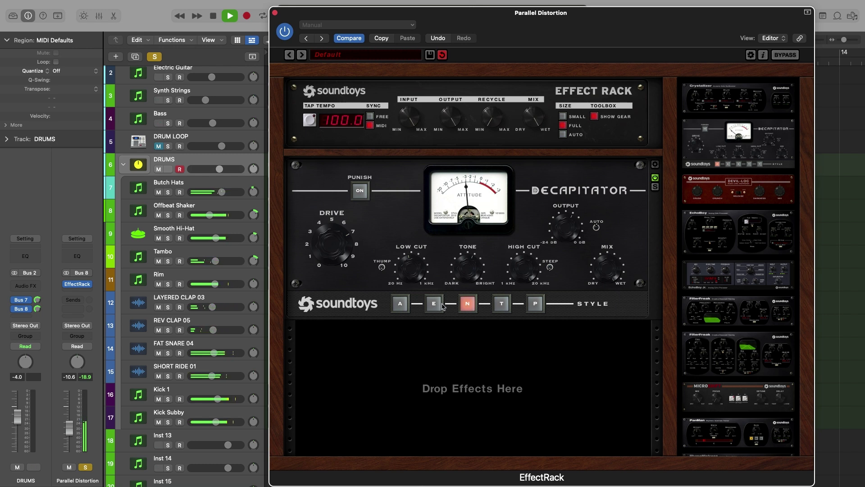
Step: Solo the DRUMS stack alongside the Parallel Distortion aux, blend the aux in at about -12.6 dB, and close the EffectRack
{"action": "left_click", "coordinate": [35, 470]}
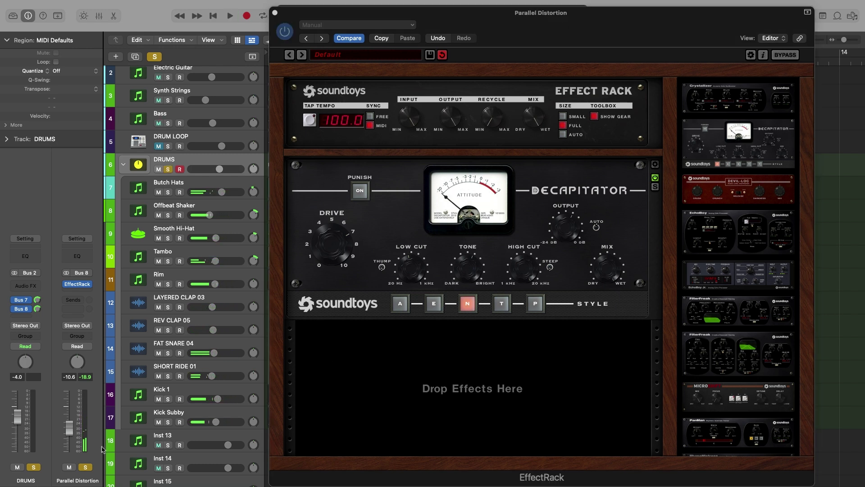
{"action": "key", "text": "space"}
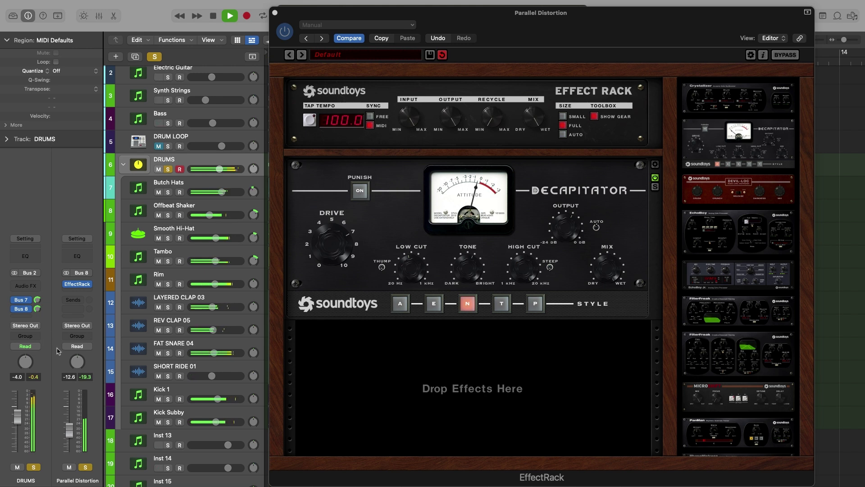
{"action": "left_click", "coordinate": [274, 14]}
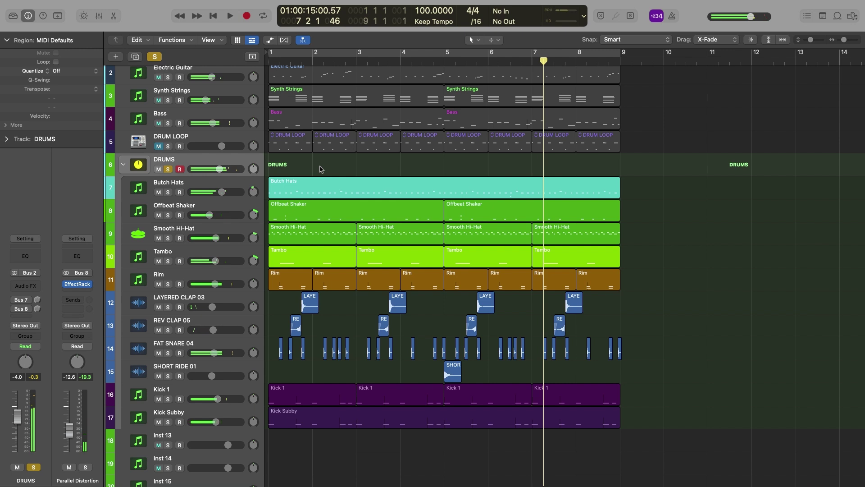
{"action": "key", "text": "space"}
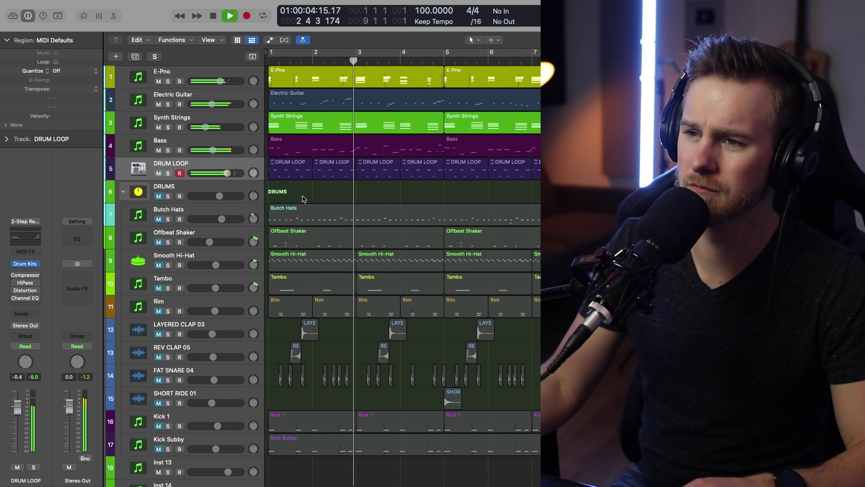
Step: Mute the DRUM LOOP track and play the arrangement with the custom DRUMS stack unmuted
{"action": "key", "text": "space"}
{"action": "left_click", "coordinate": [158, 173]}
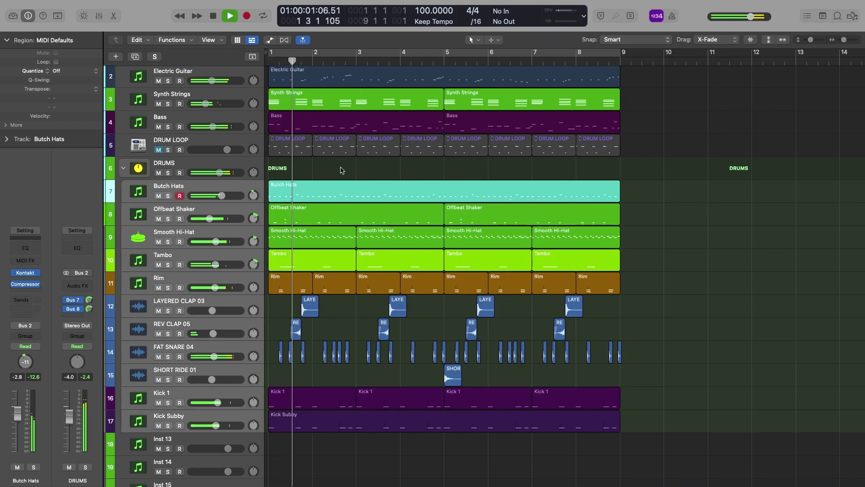
{"action": "scroll", "coordinate": [341, 171], "scroll_direction": "up", "scroll_amount": 1}
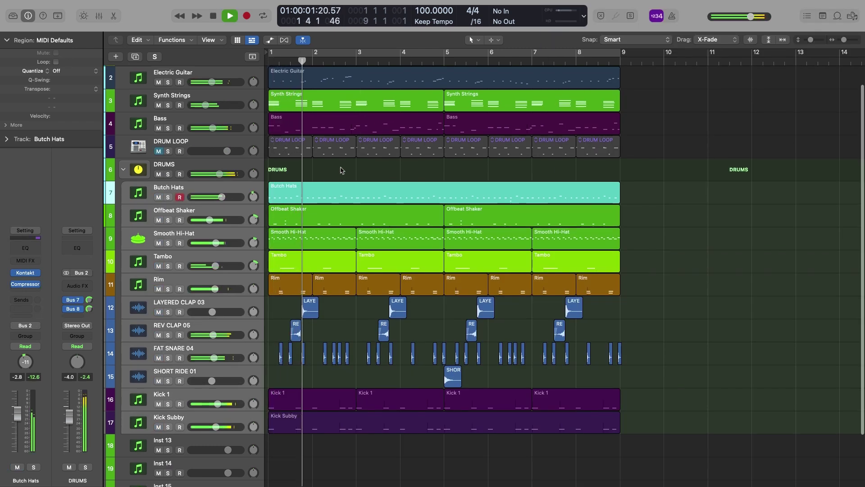